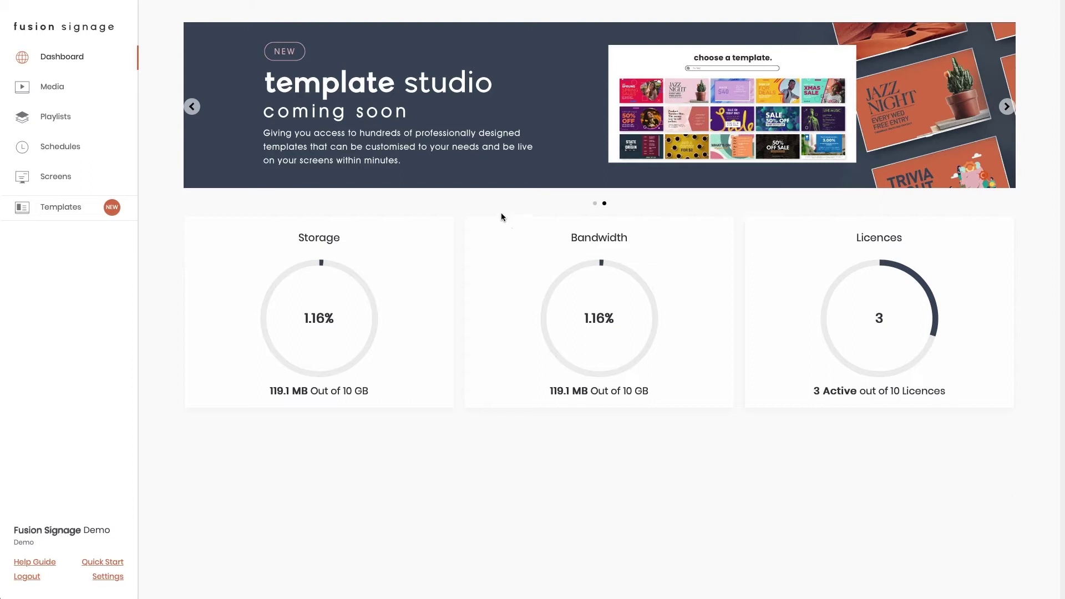
- Switch from the dashboard to the Media library via the sidebar
{"action": "left_click", "coordinate": [43, 87]}
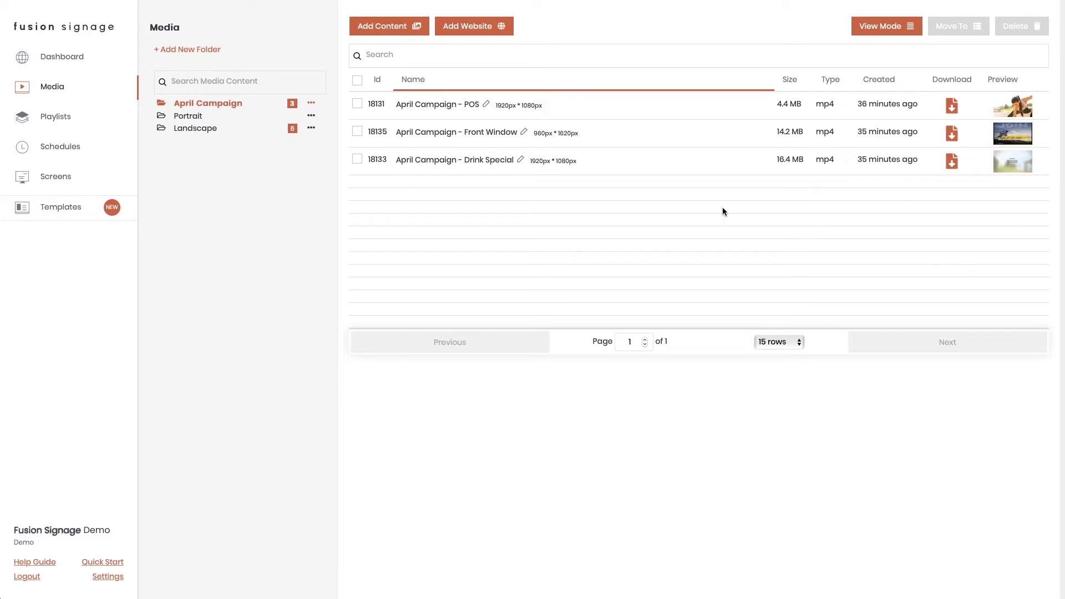
- Create a media folder named 'Test' and open it
{"action": "left_click", "coordinate": [190, 51]}
{"action": "type", "text": "Test"}
{"action": "key", "text": "Return"}
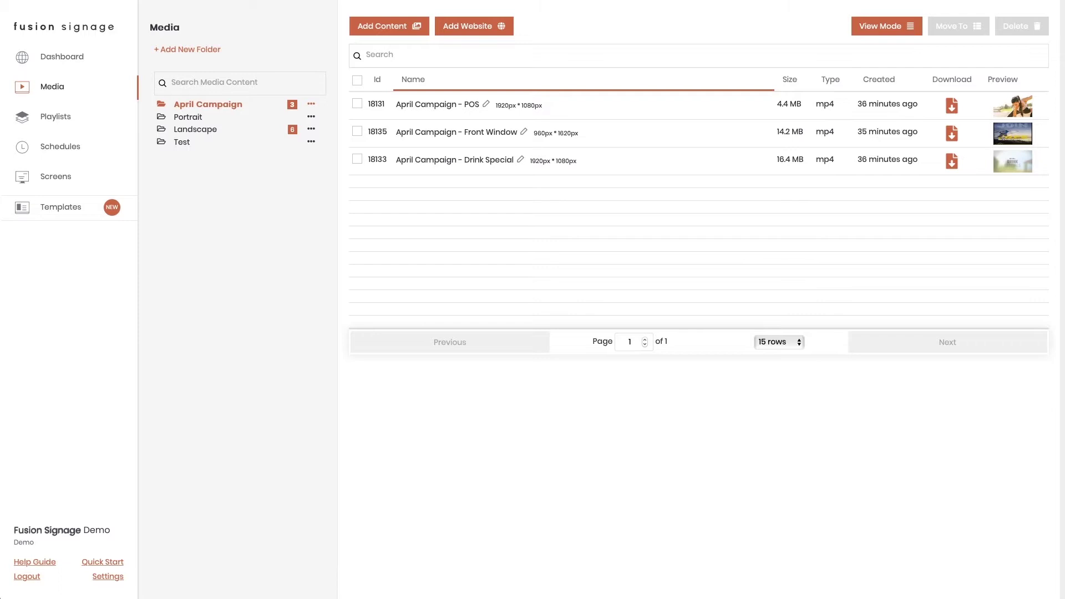
{"action": "left_click", "coordinate": [185, 143]}
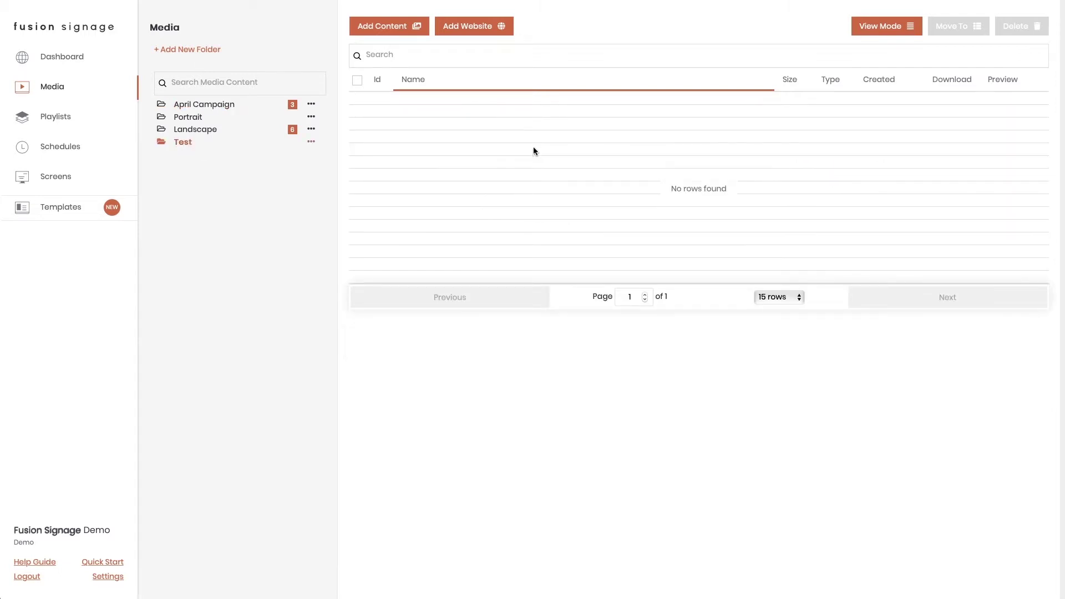
- Upload FST-0189.png, FST-0169.jpg, FST-0146.png and FST-0129.jpg into the Test folder
{"action": "left_click", "coordinate": [388, 25]}
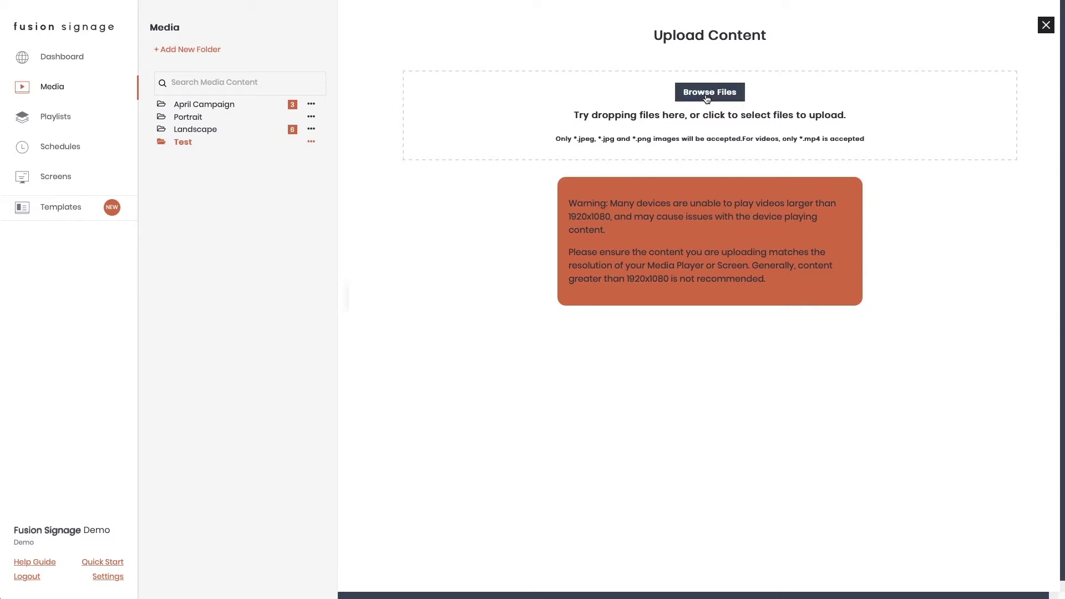
{"action": "left_click_drag", "start_coordinate": [619, 255], "coordinate": [624, 97]}
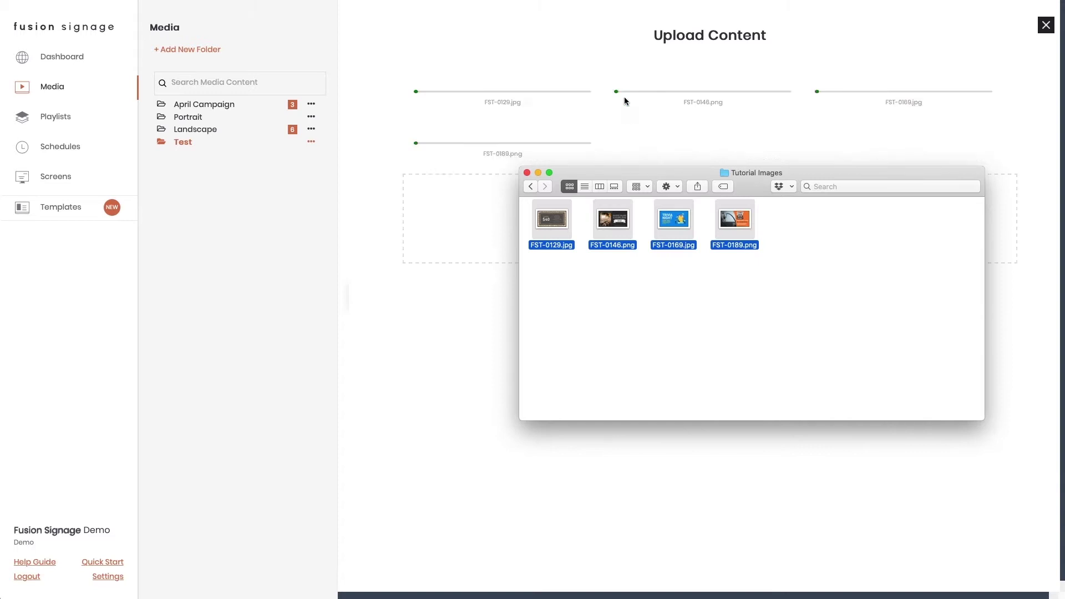
{"action": "left_click", "coordinate": [628, 125]}
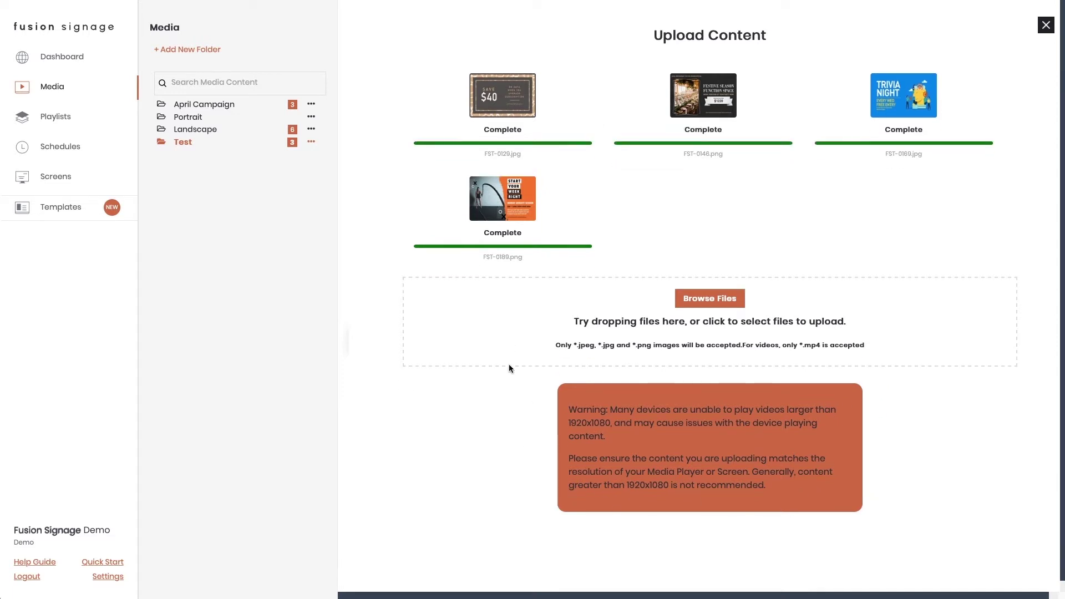
{"action": "left_click", "coordinate": [1045, 28]}
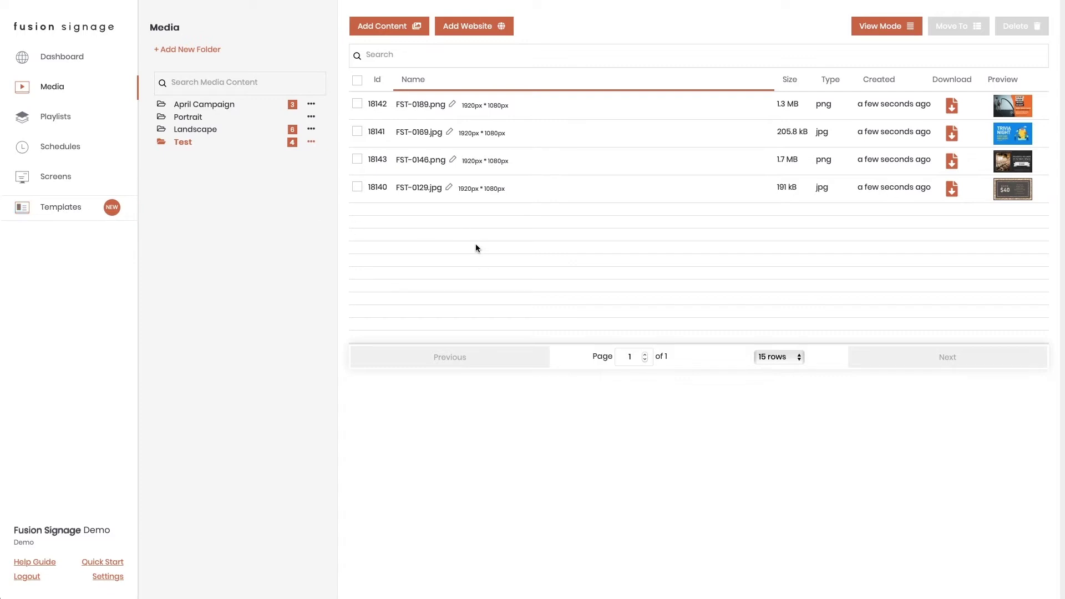
- Create a new playlist named 'Test Playlist'
{"action": "left_click", "coordinate": [62, 116]}
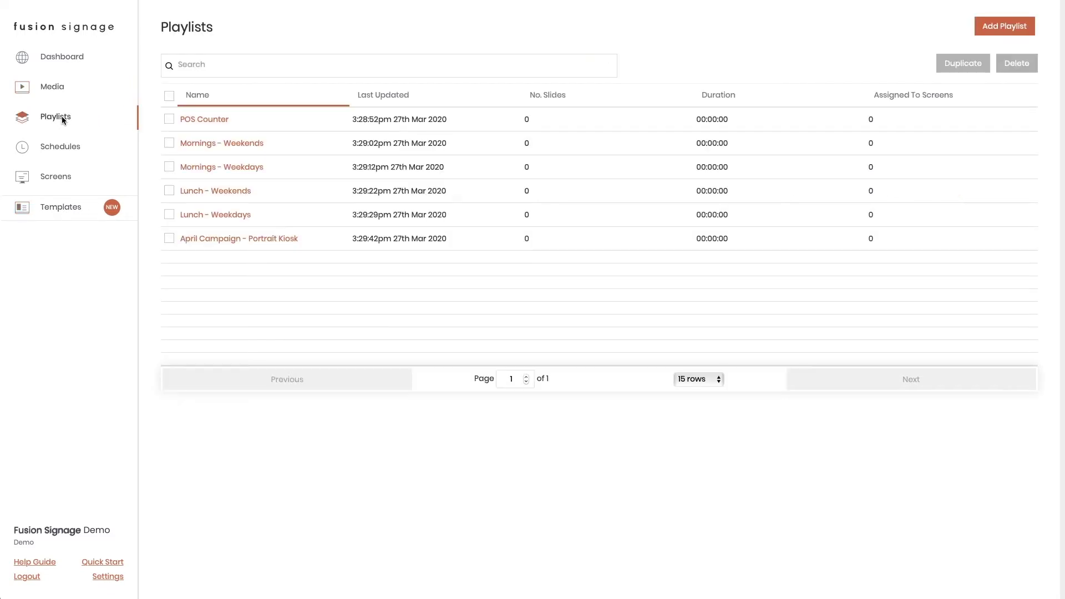
{"action": "left_click", "coordinate": [996, 28]}
{"action": "left_click", "coordinate": [486, 332]}
{"action": "type", "text": "Test Playlist"}
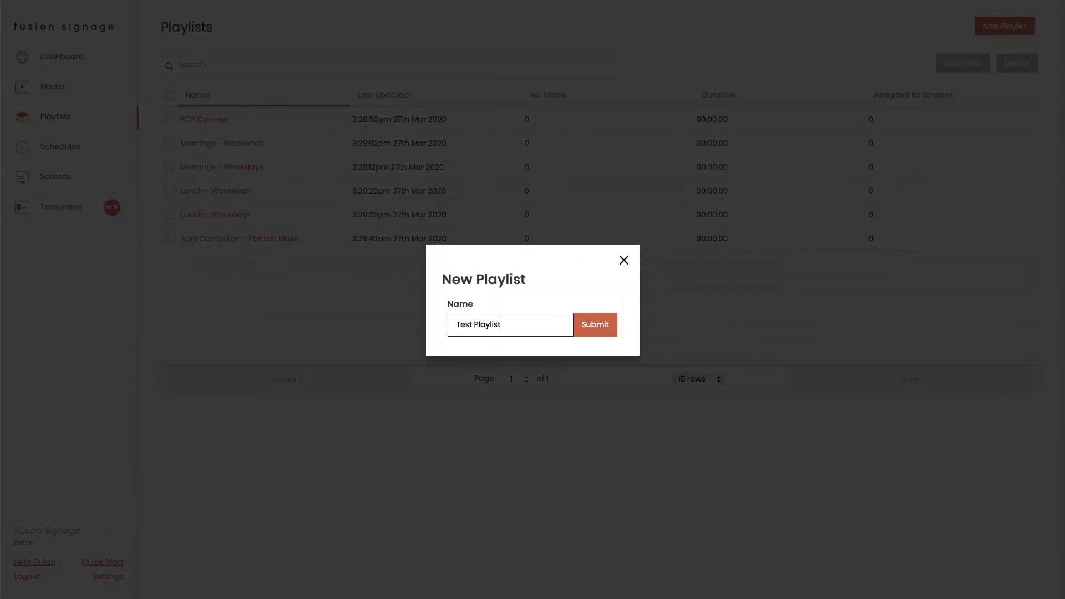
{"action": "left_click", "coordinate": [578, 323]}
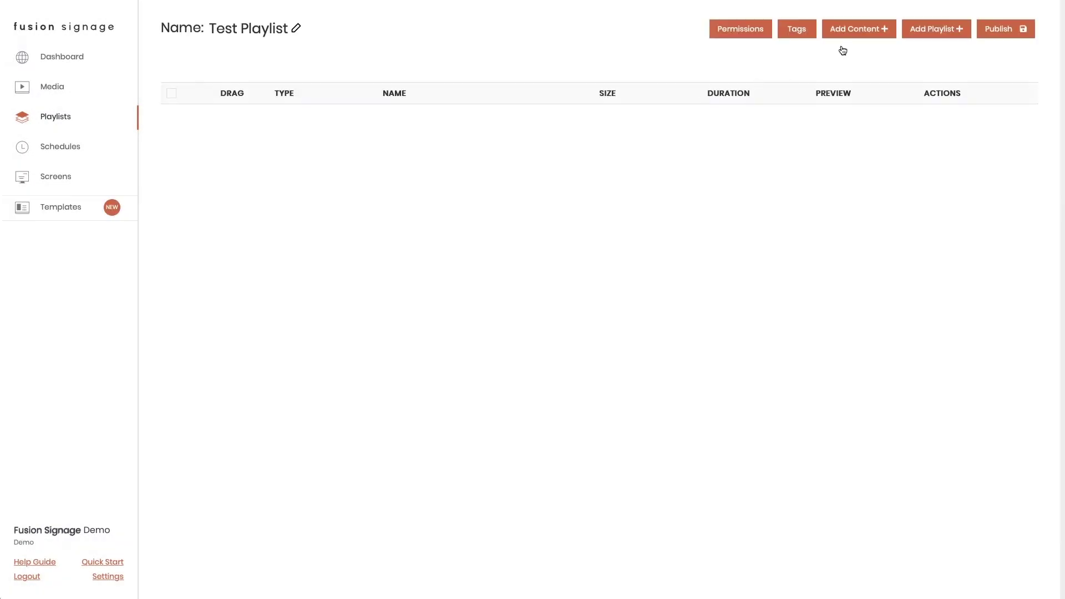
- Add FST-0146.png, FST-0189.png and two copies of FST-0169.jpg to the playlist
{"action": "left_click", "coordinate": [868, 31]}
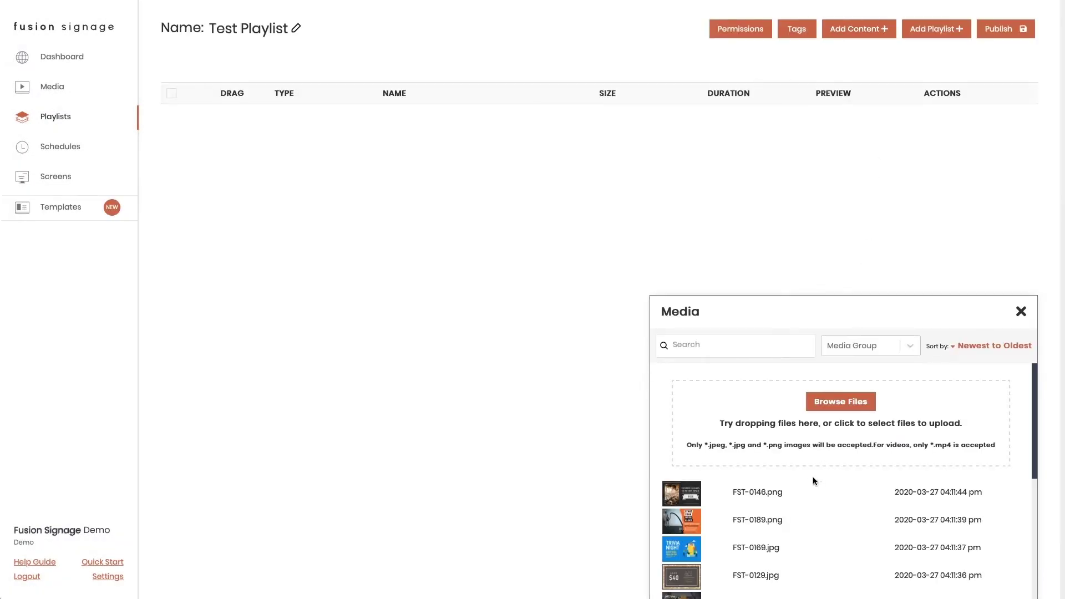
{"action": "left_click", "coordinate": [752, 497]}
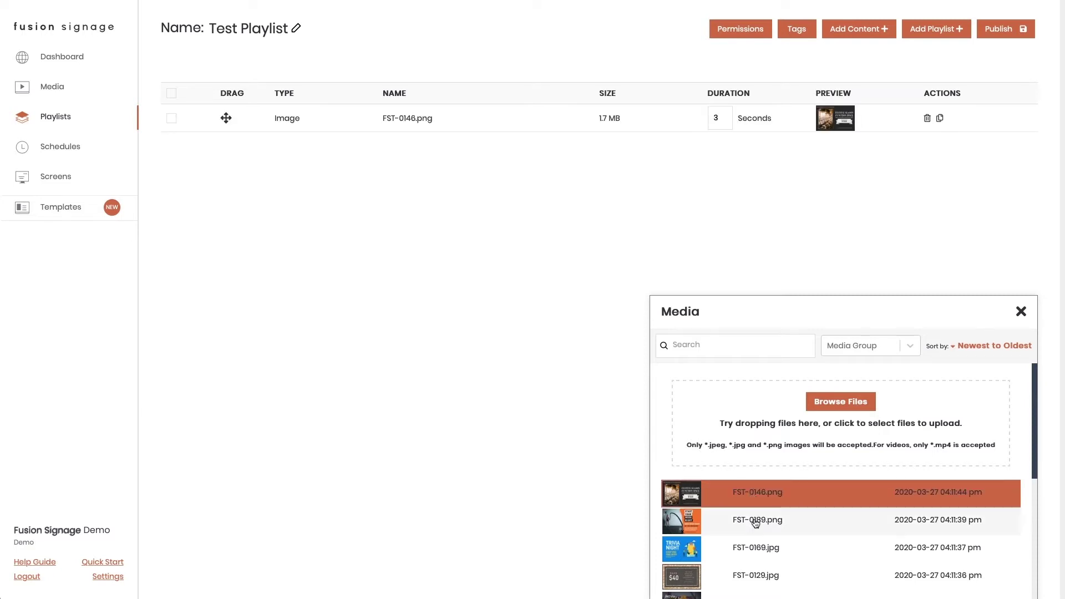
{"action": "left_click", "coordinate": [755, 523]}
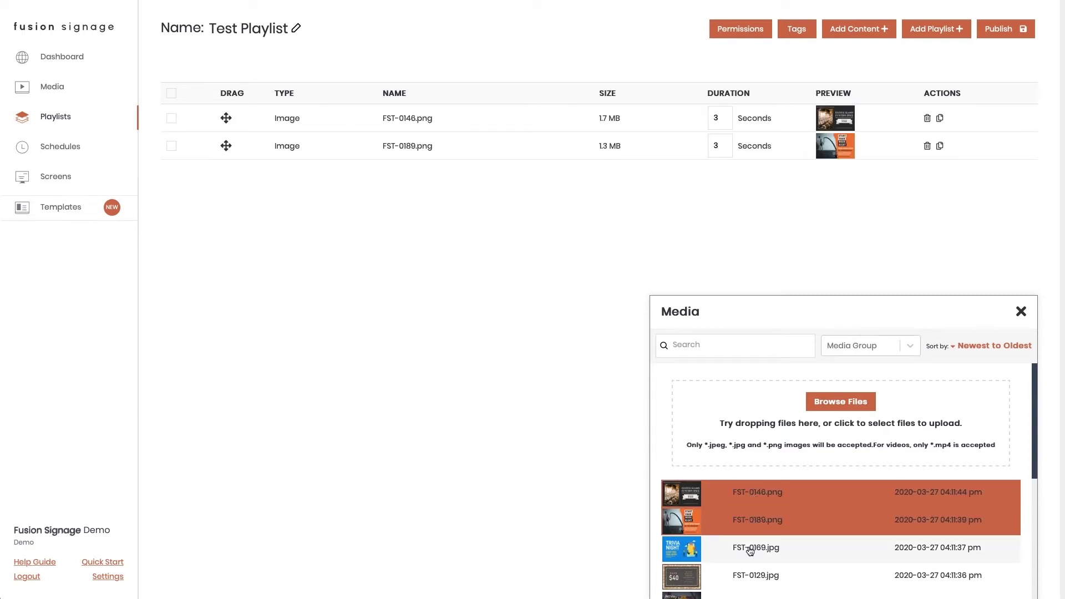
{"action": "left_click", "coordinate": [750, 551]}
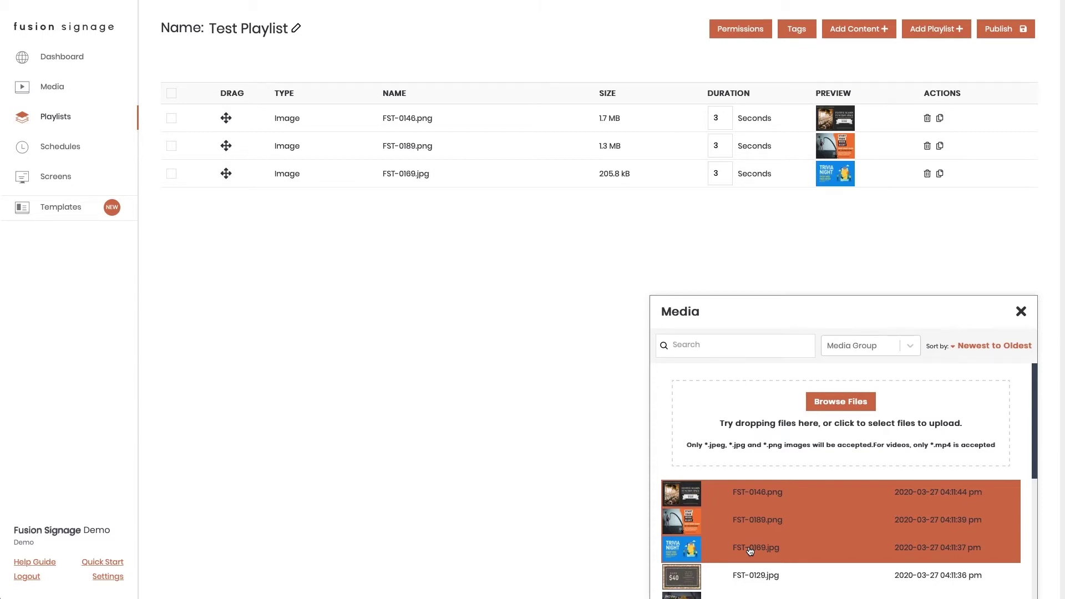
{"action": "left_click", "coordinate": [750, 550]}
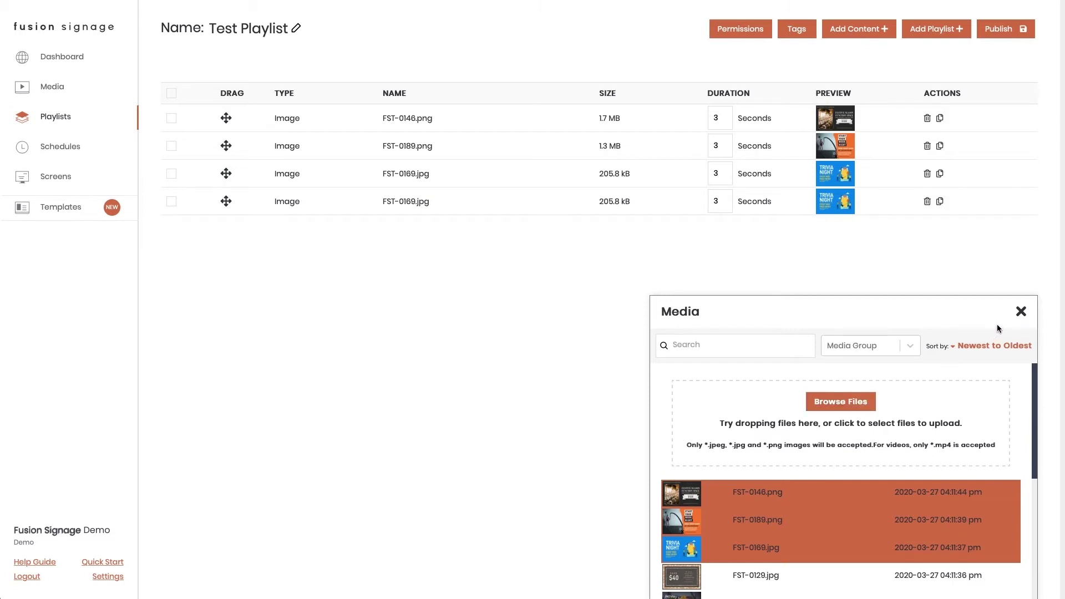
{"action": "left_click", "coordinate": [1021, 311]}
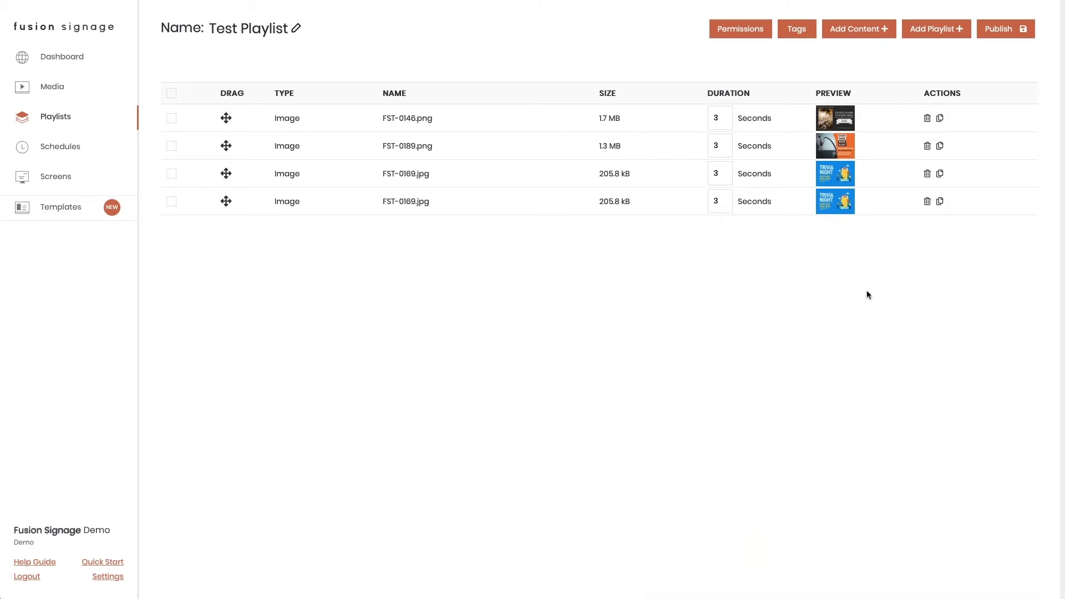
- Move the last FST-0169.jpg slide to second place, change its duration, then duplicate and delete it
{"action": "left_click_drag", "start_coordinate": [226, 201], "coordinate": [224, 142]}
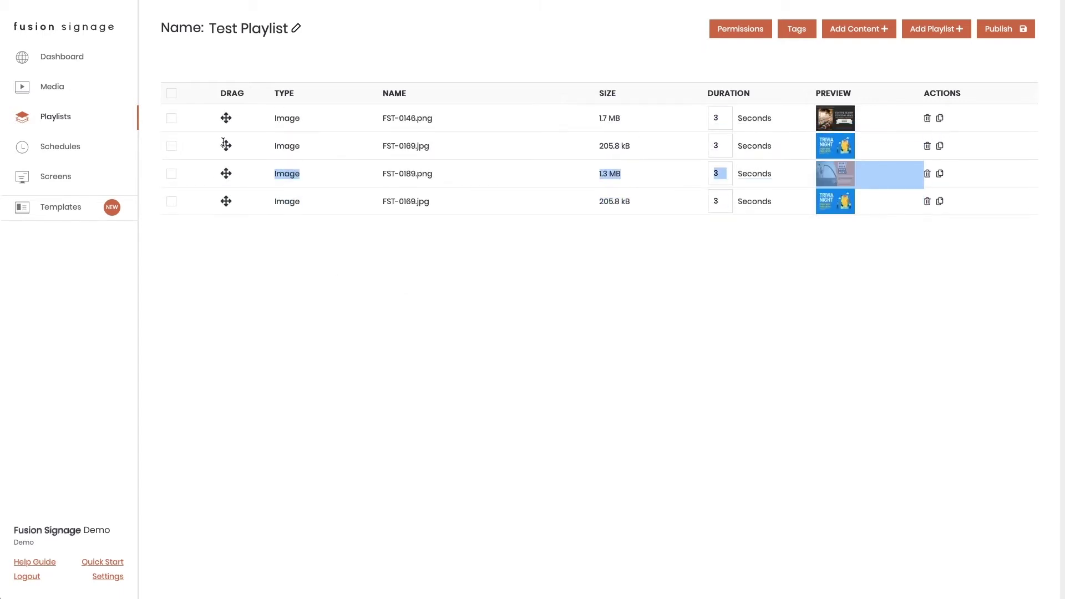
{"action": "double_click", "coordinate": [721, 146]}
{"action": "type", "text": "8"}
{"action": "left_click", "coordinate": [769, 272]}
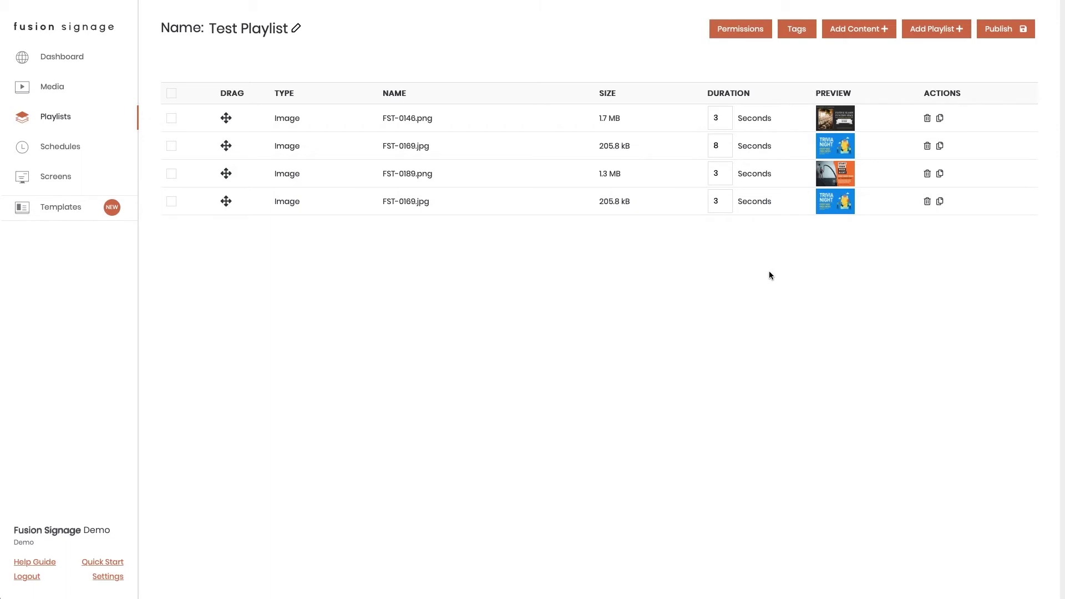
{"action": "left_click", "coordinate": [940, 147]}
{"action": "left_click", "coordinate": [926, 146]}
- Publish Test Playlist without assigning screens or screen groups, then go to Schedules
{"action": "left_click", "coordinate": [1004, 29]}
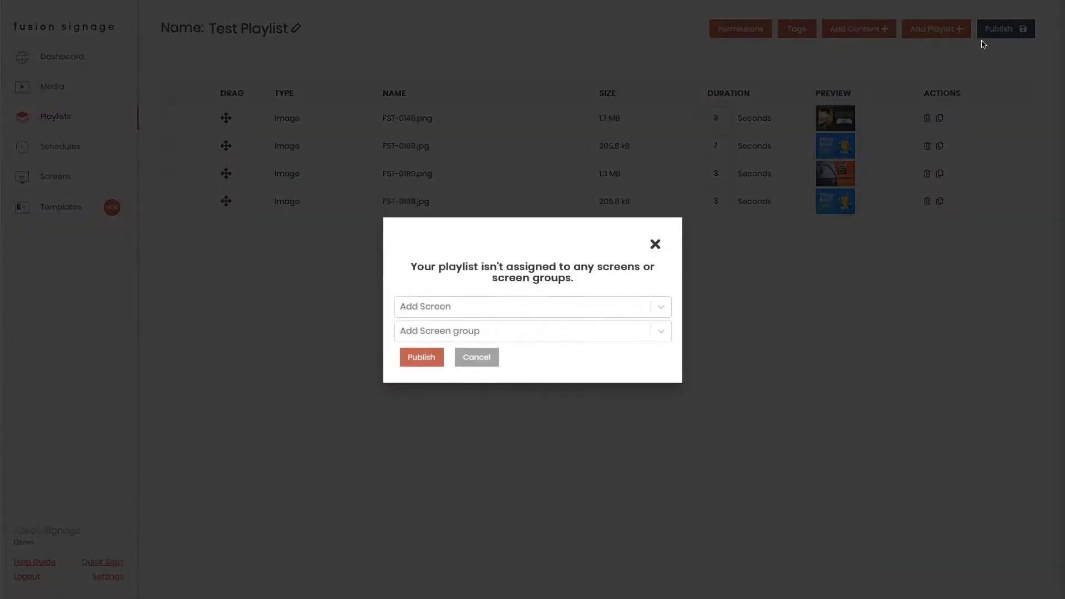
{"action": "left_click", "coordinate": [598, 306]}
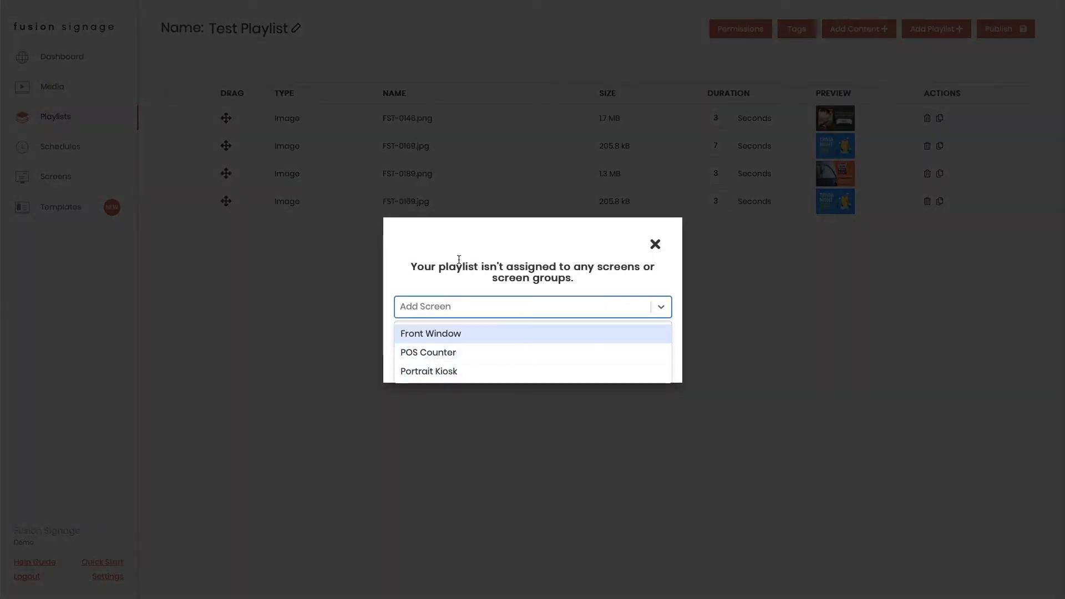
{"action": "left_click", "coordinate": [435, 282]}
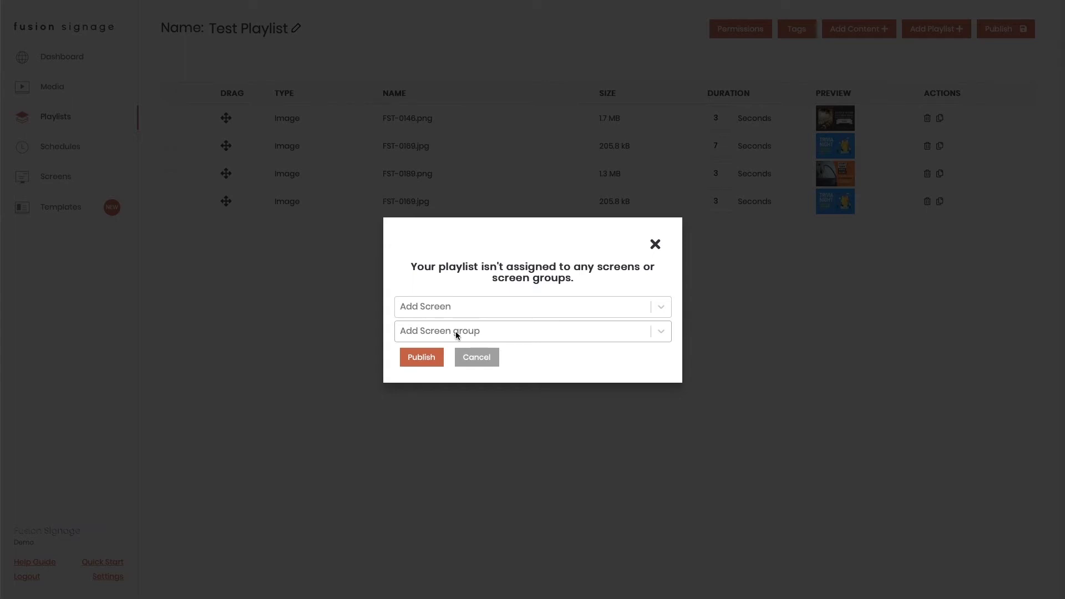
{"action": "left_click", "coordinate": [456, 334]}
{"action": "left_click", "coordinate": [455, 284]}
{"action": "left_click", "coordinate": [421, 358]}
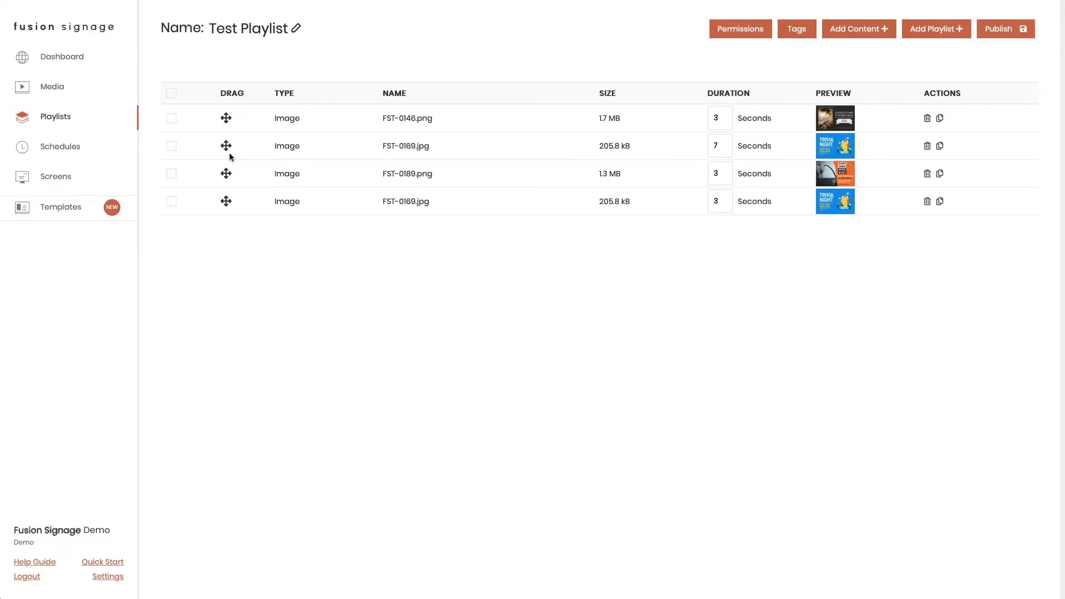
{"action": "left_click", "coordinate": [71, 147]}
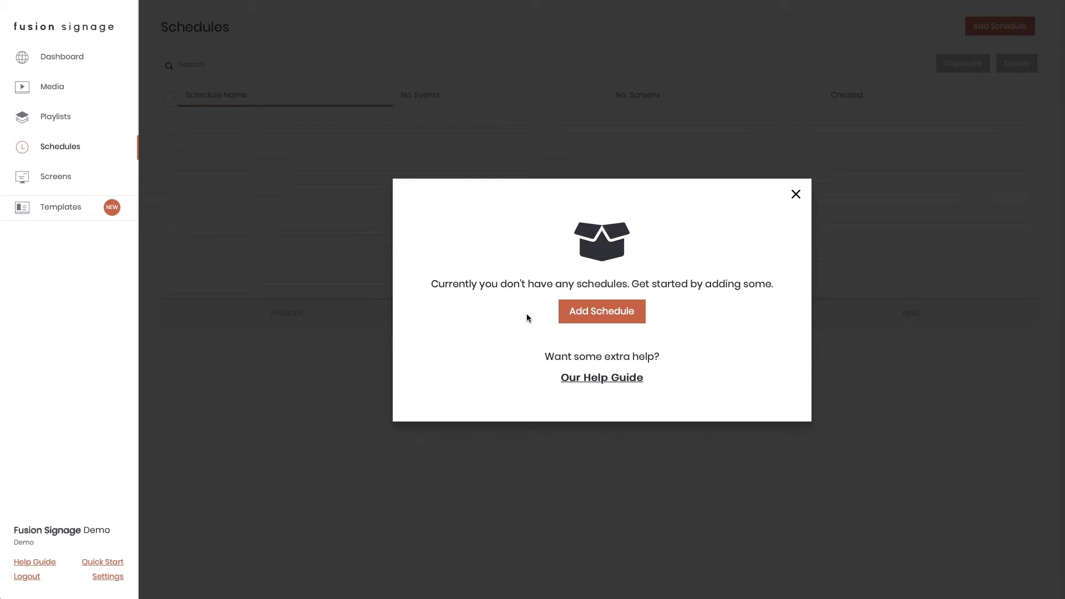
- Create a schedule named 'Test Schedule' and step back, then forward, one calendar week
{"action": "left_click", "coordinate": [588, 318]}
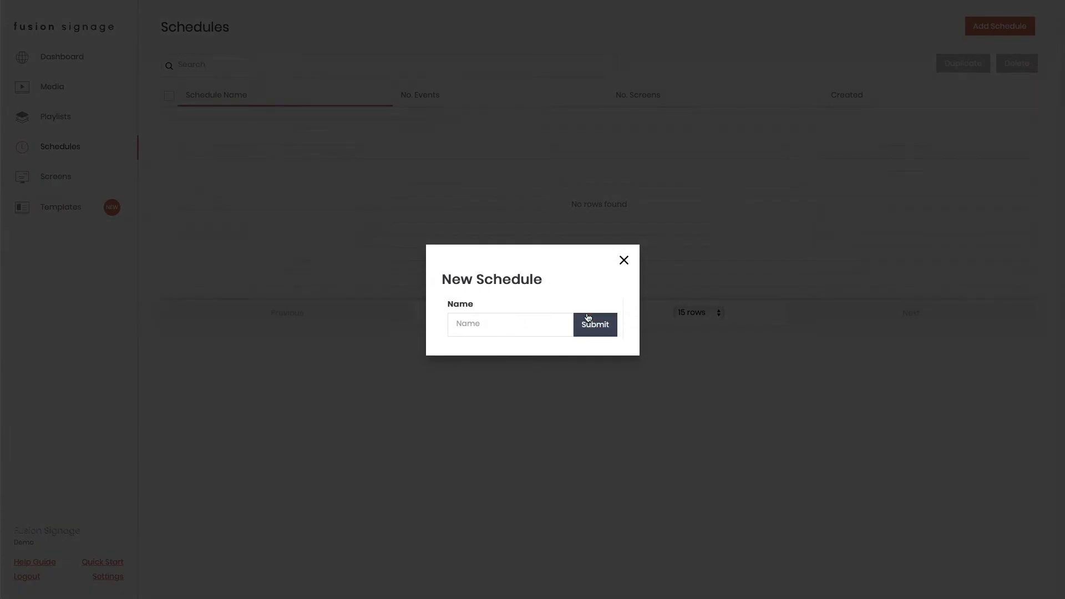
{"action": "left_click", "coordinate": [537, 325]}
{"action": "type", "text": "Test Schedule"}
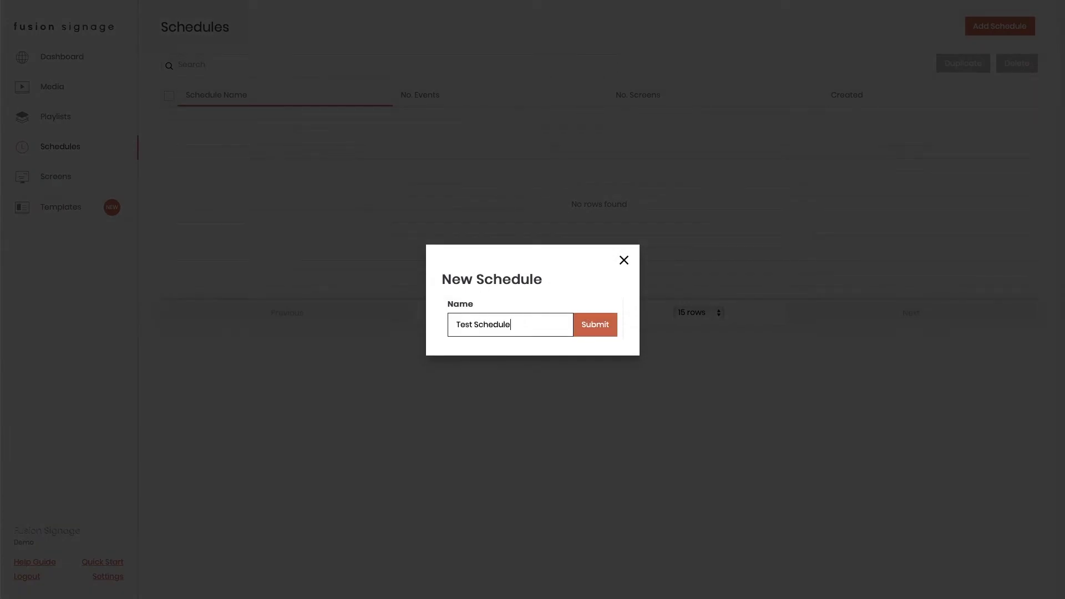
{"action": "left_click", "coordinate": [584, 331]}
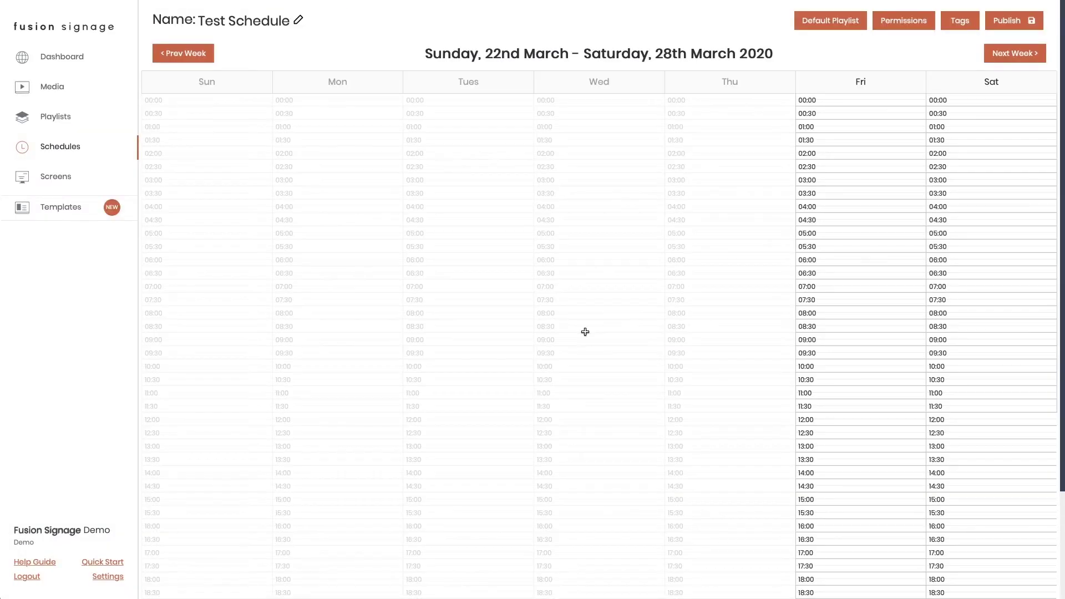
{"action": "left_click", "coordinate": [196, 59]}
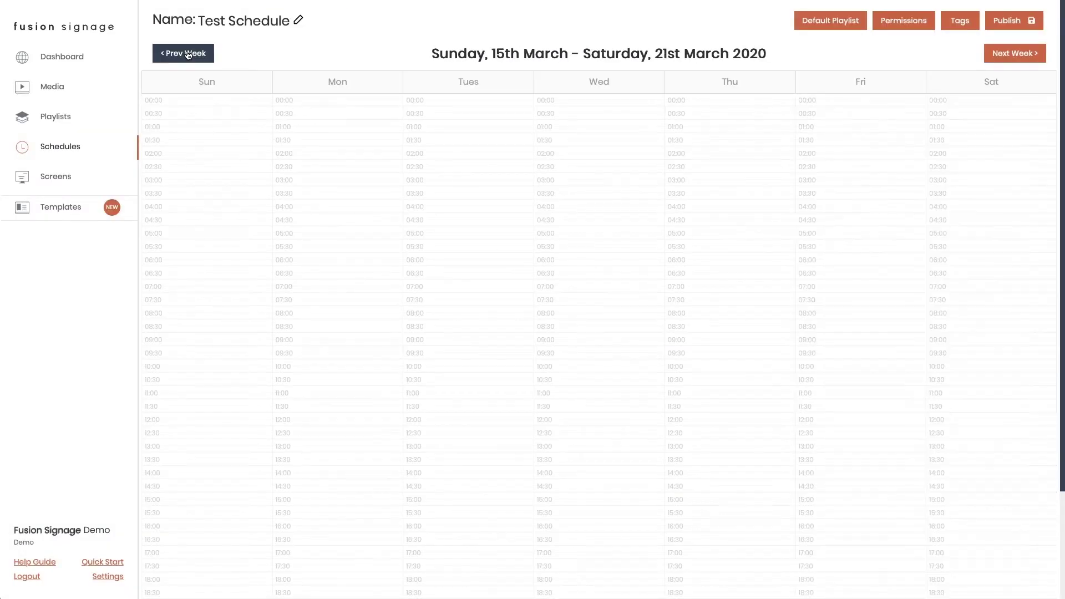
{"action": "left_click", "coordinate": [1004, 54]}
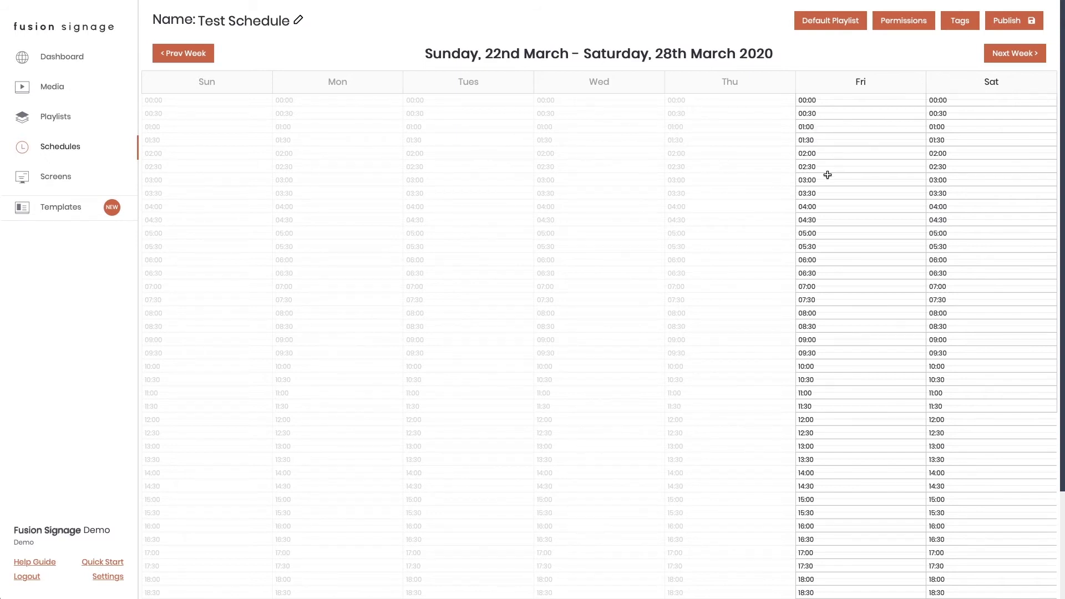
- Start a Friday event using Test Playlist and rename it to 'Test Schedule'
{"action": "left_click_drag", "start_coordinate": [829, 204], "coordinate": [829, 352]}
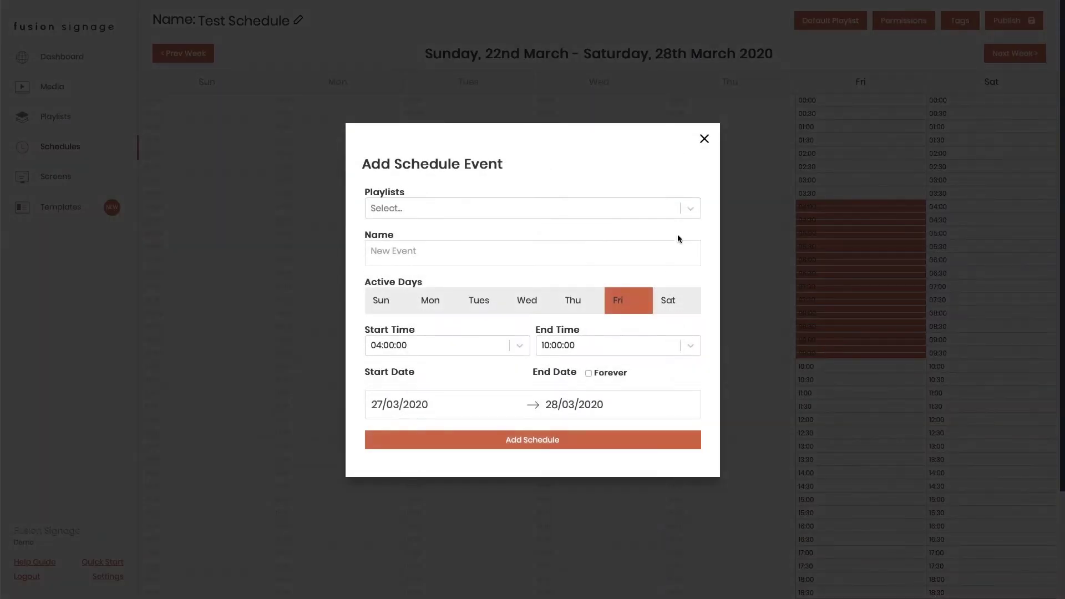
{"action": "left_click", "coordinate": [681, 217]}
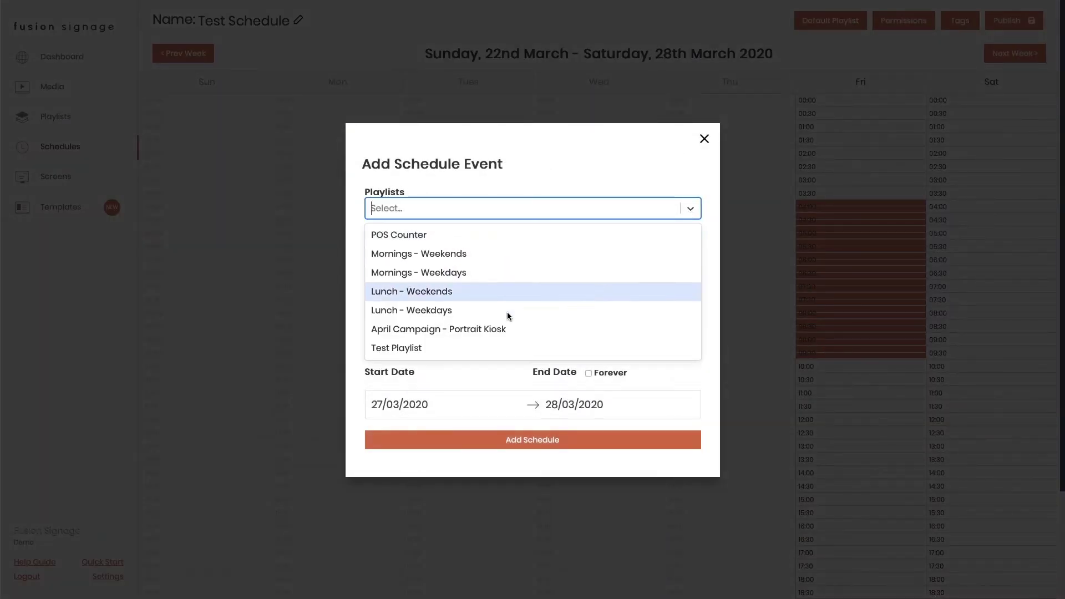
{"action": "left_click", "coordinate": [458, 350]}
{"action": "left_click", "coordinate": [436, 257]}
{"action": "key", "text": "BackSpace"}
{"action": "key", "text": "BackSpace"}
{"action": "key", "text": "BackSpace"}
{"action": "key", "text": "BackSpace"}
{"action": "key", "text": "BackSpace"}
{"action": "key", "text": "BackSpace"}
{"action": "key", "text": "BackSpace"}
{"action": "key", "text": "BackSpace"}
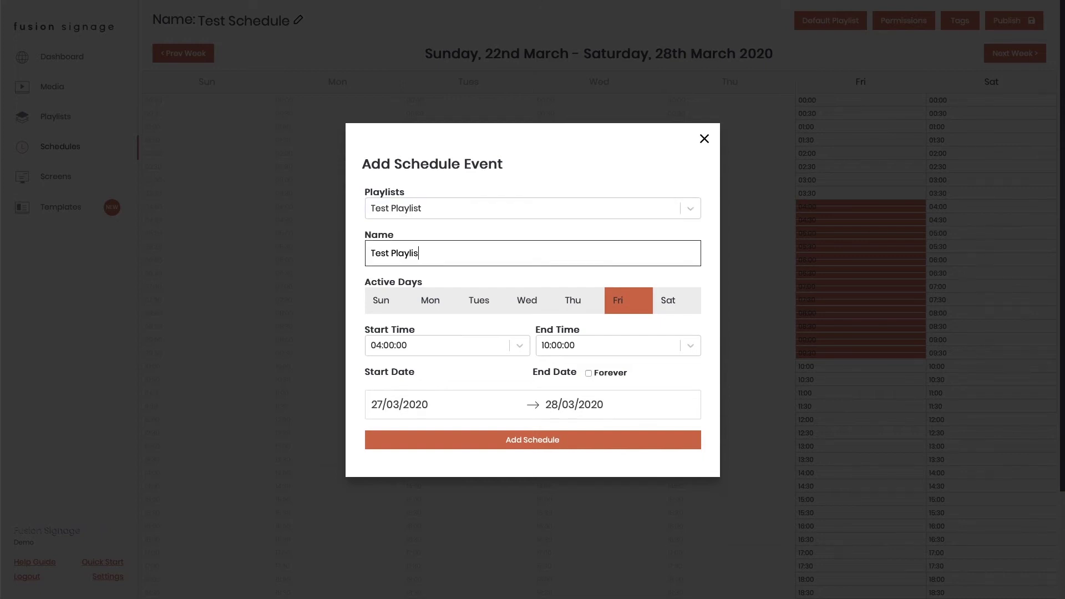
{"action": "type", "text": "Schedule"}
- Run the event Monday–Friday from 00:15:00, starting 30/03/2020 forever, and add it
{"action": "left_click", "coordinate": [450, 307]}
{"action": "left_click", "coordinate": [481, 311]}
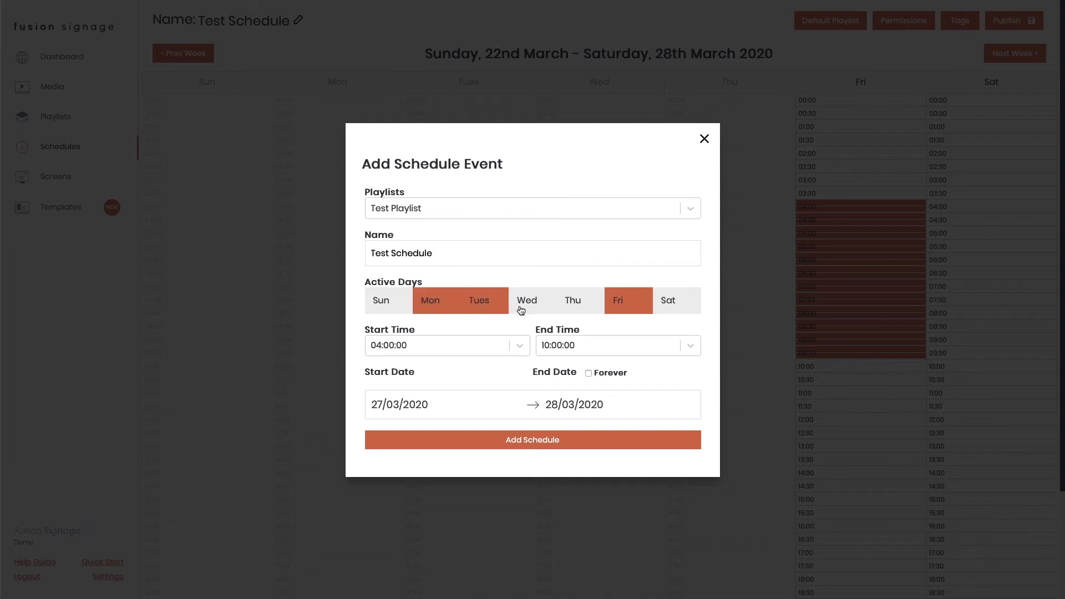
{"action": "left_click", "coordinate": [521, 310]}
{"action": "left_click", "coordinate": [582, 304]}
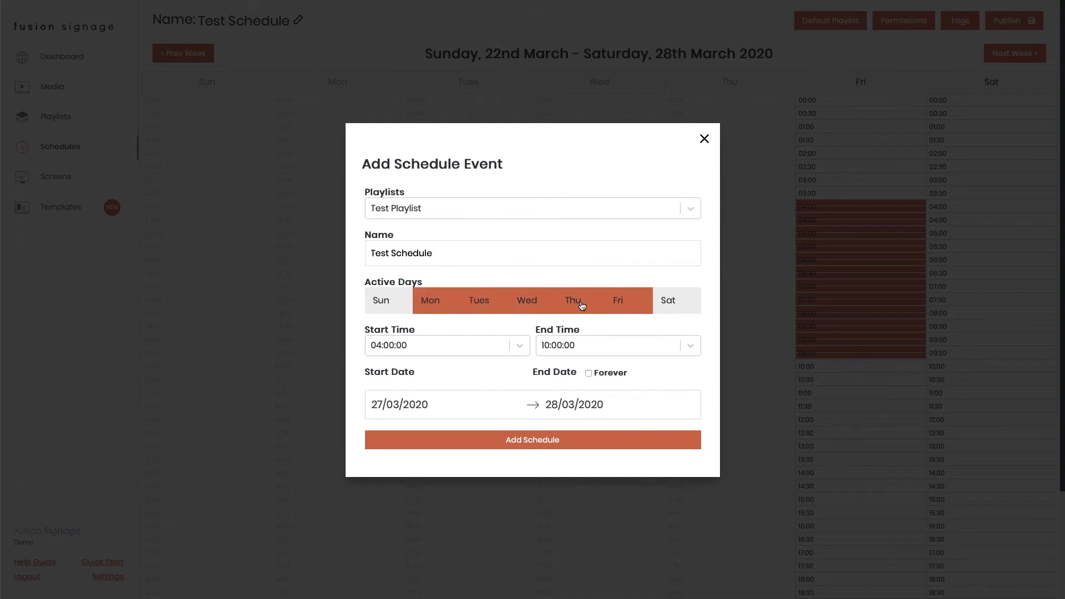
{"action": "left_click", "coordinate": [519, 346]}
{"action": "left_click", "coordinate": [427, 387]}
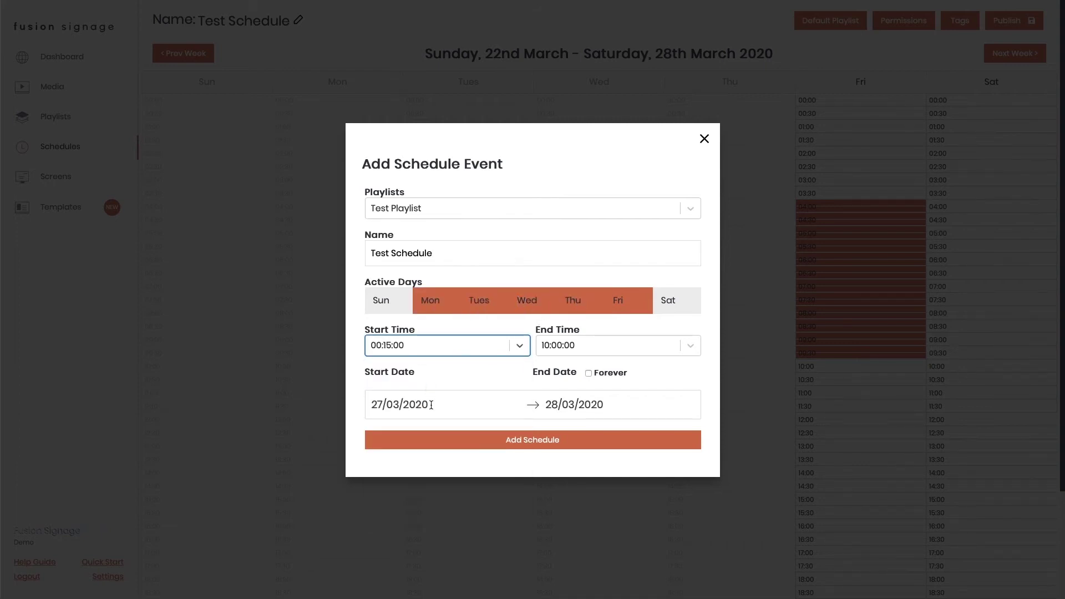
{"action": "left_click", "coordinate": [430, 403]}
{"action": "left_click", "coordinate": [409, 566]}
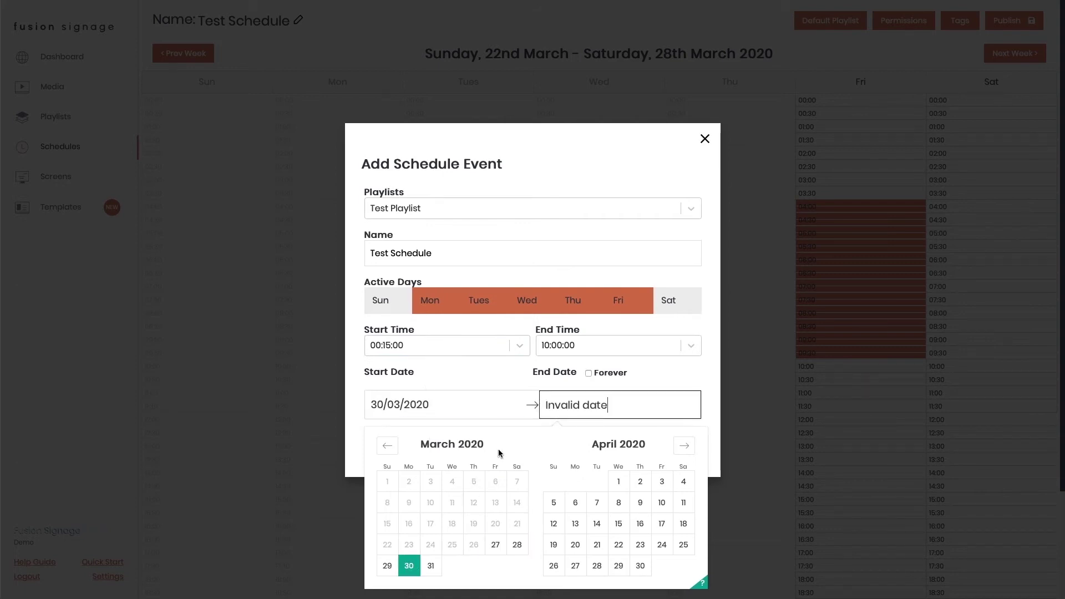
{"action": "left_click", "coordinate": [619, 502]}
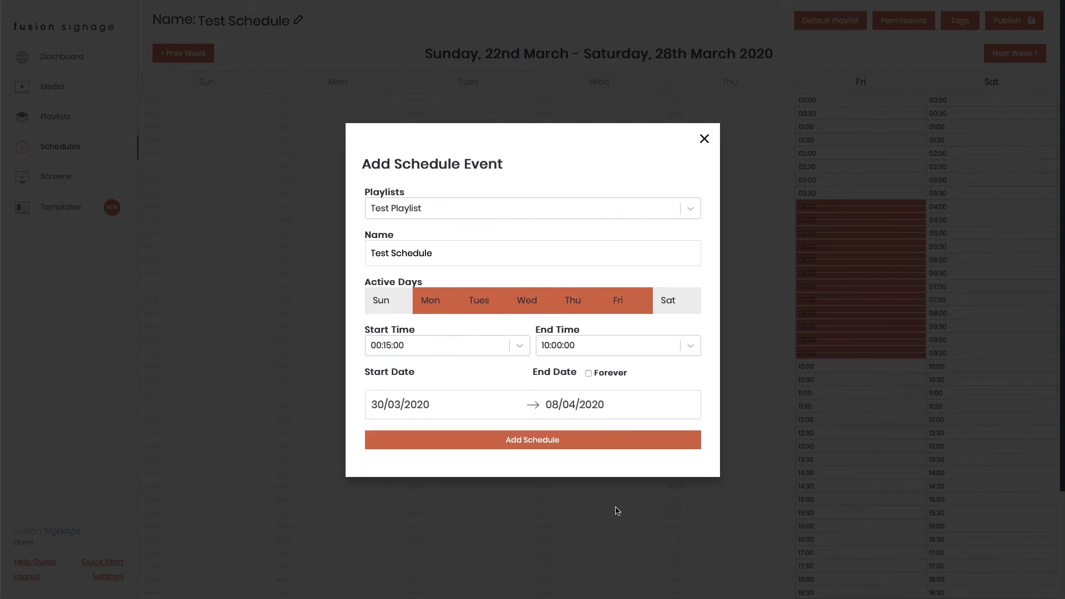
{"action": "left_click", "coordinate": [589, 373]}
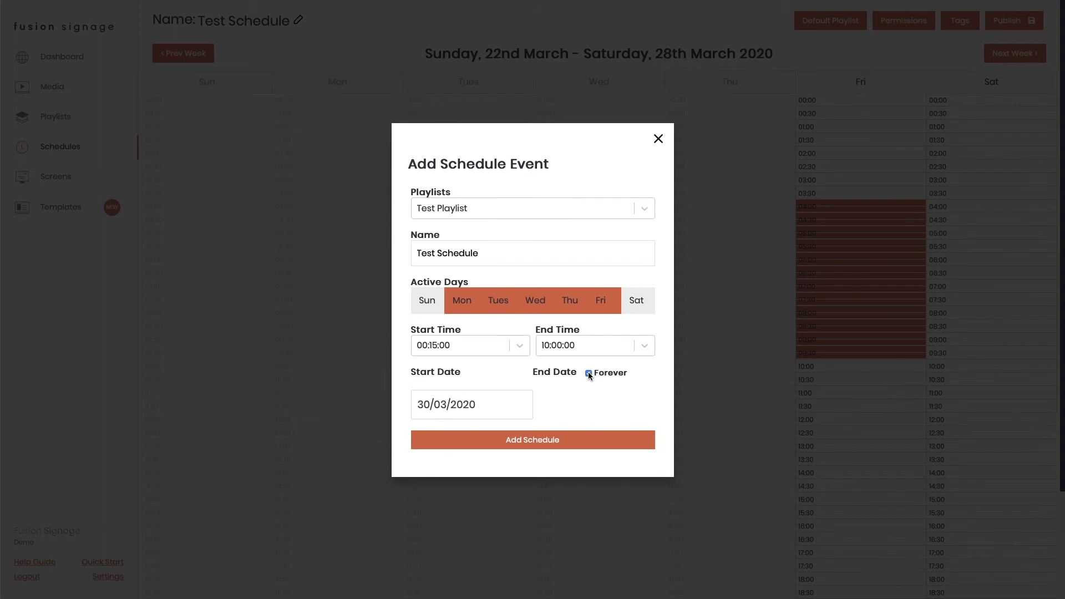
{"action": "left_click", "coordinate": [559, 440]}
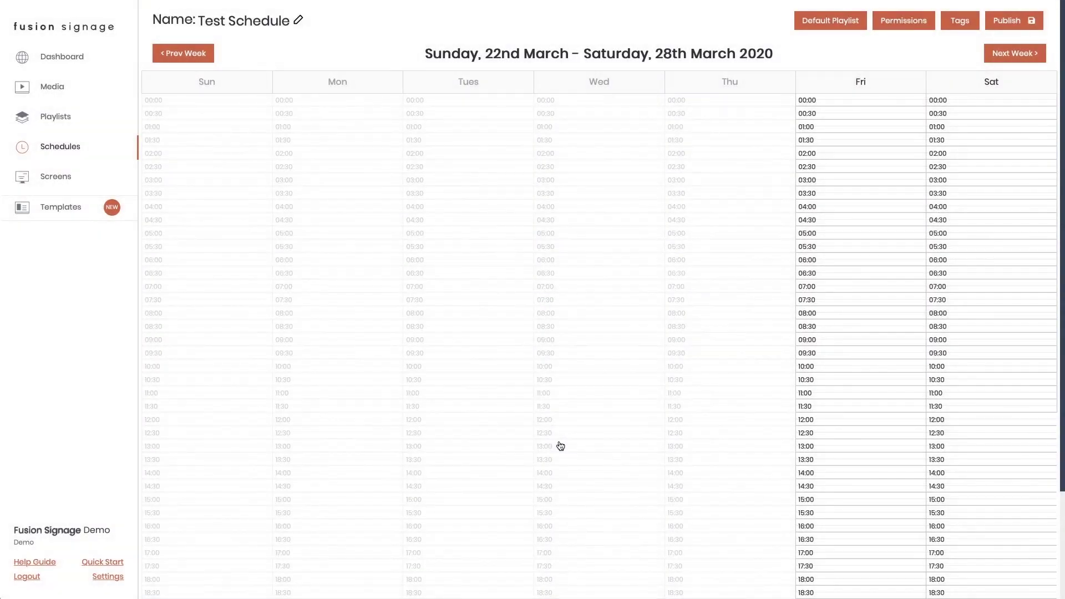
- Make Test Playlist the default playlist of Test Schedule
{"action": "left_click", "coordinate": [827, 25]}
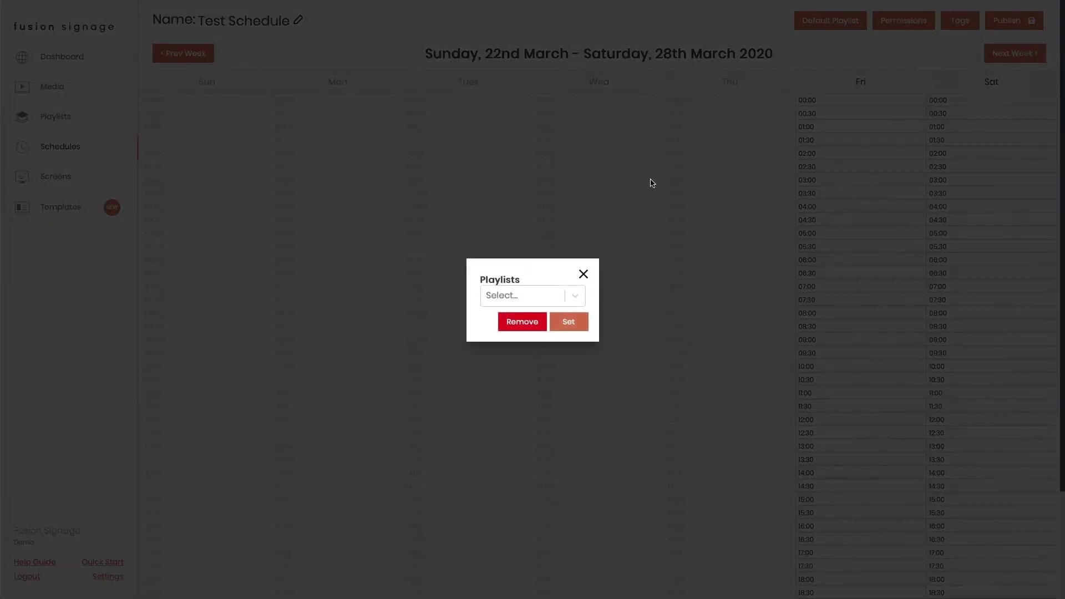
{"action": "left_click", "coordinate": [556, 292]}
{"action": "left_click", "coordinate": [506, 468]}
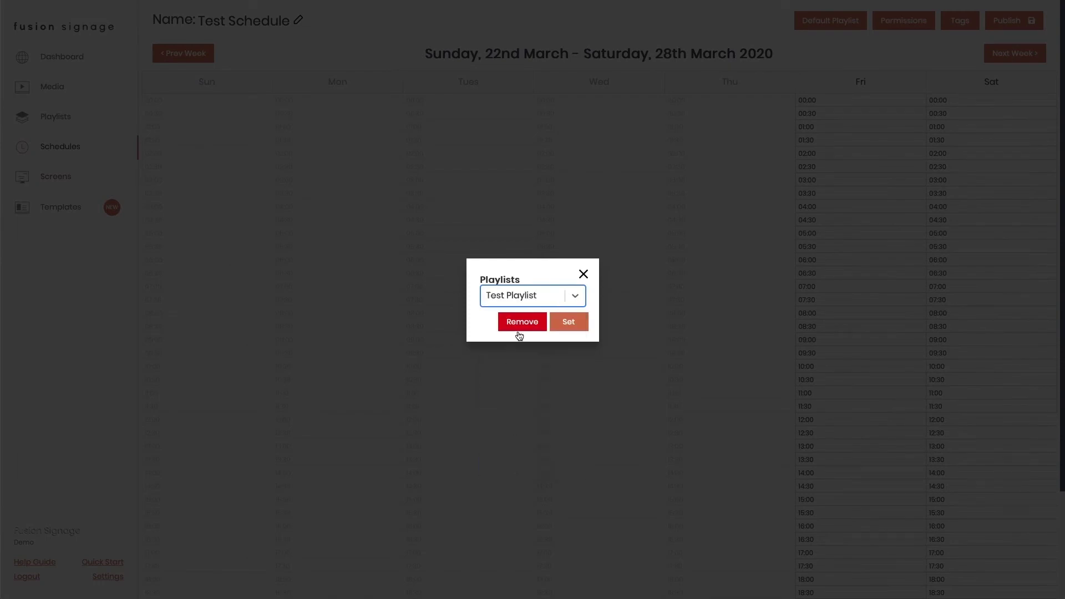
{"action": "left_click", "coordinate": [568, 321]}
- Publish the schedule without assigning screens, then go to Screens
{"action": "left_click", "coordinate": [1010, 21]}
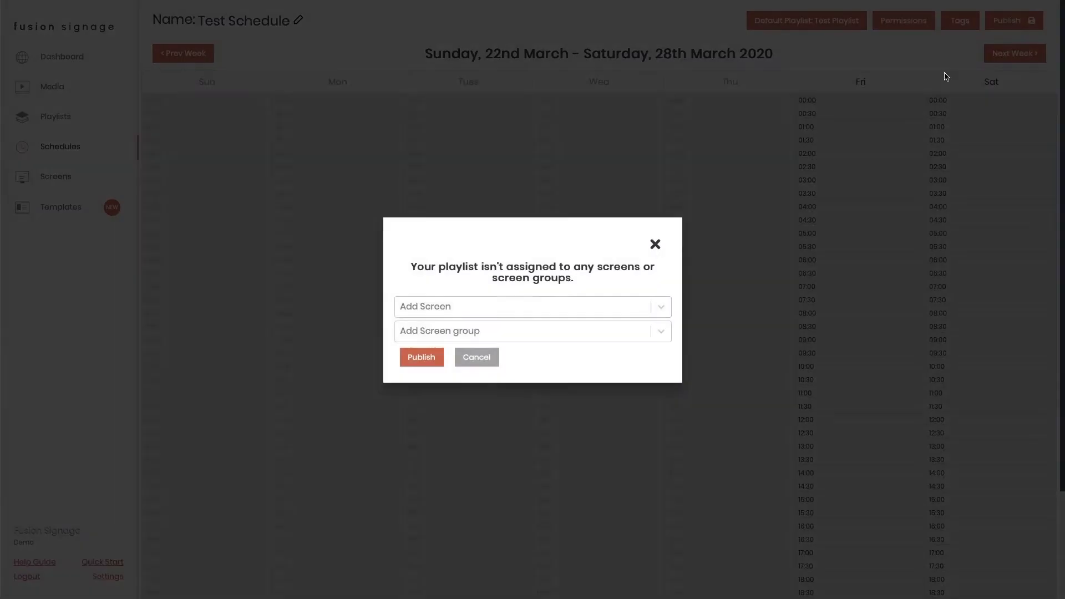
{"action": "left_click", "coordinate": [422, 359]}
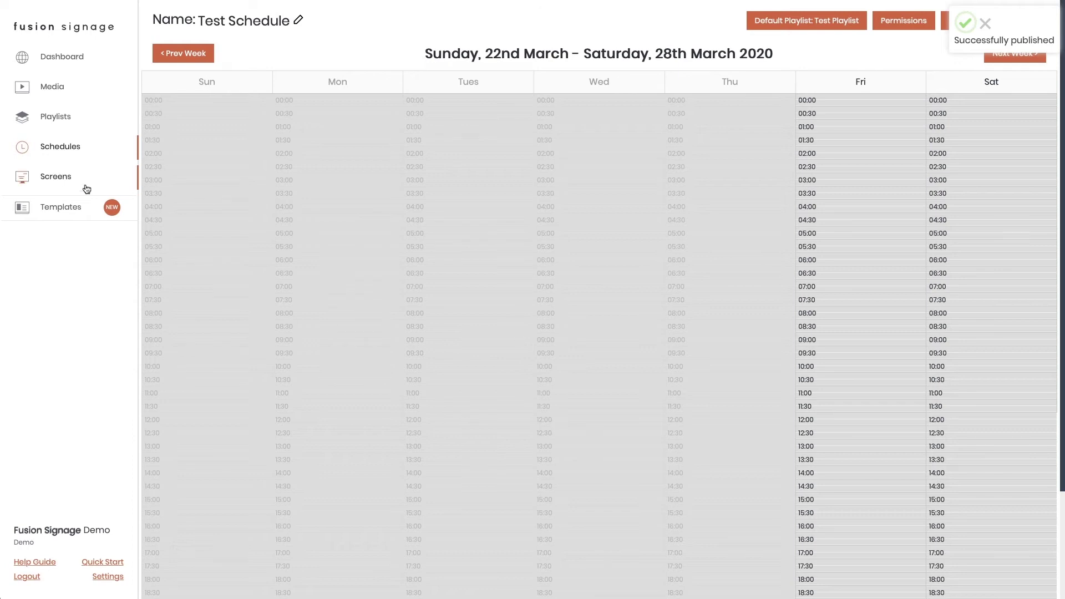
{"action": "left_click", "coordinate": [65, 178]}
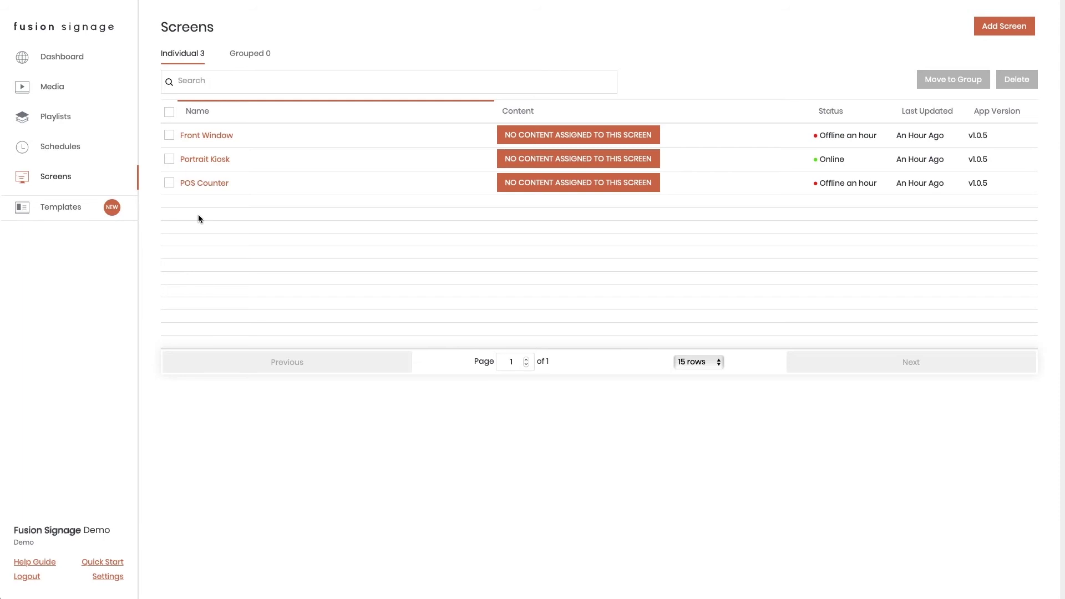
- Assign Test Schedule as the content of the Front Window screen
{"action": "left_click", "coordinate": [545, 133]}
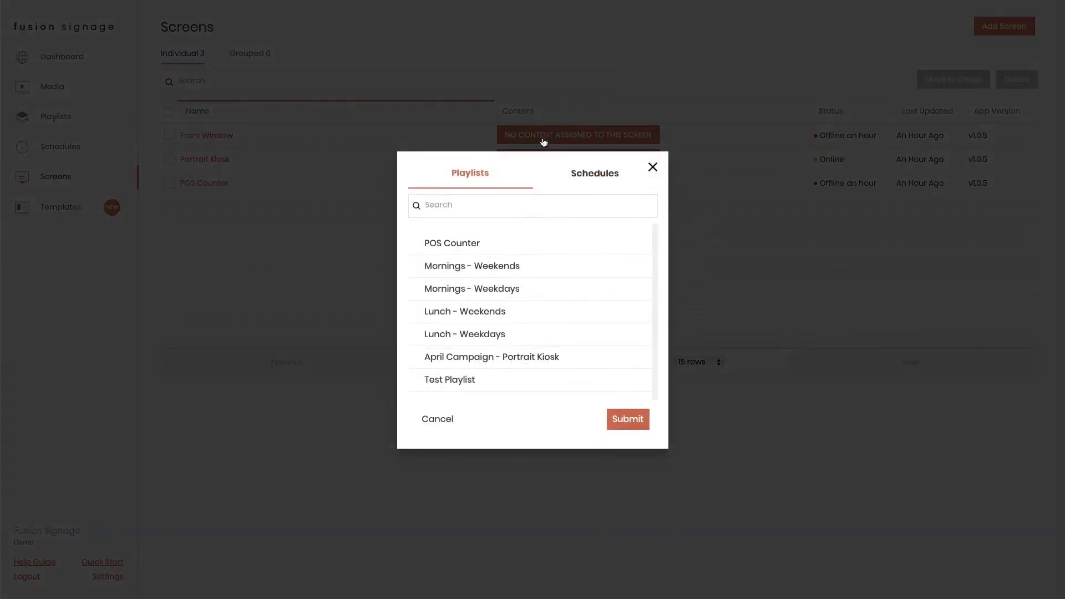
{"action": "left_click", "coordinate": [460, 390]}
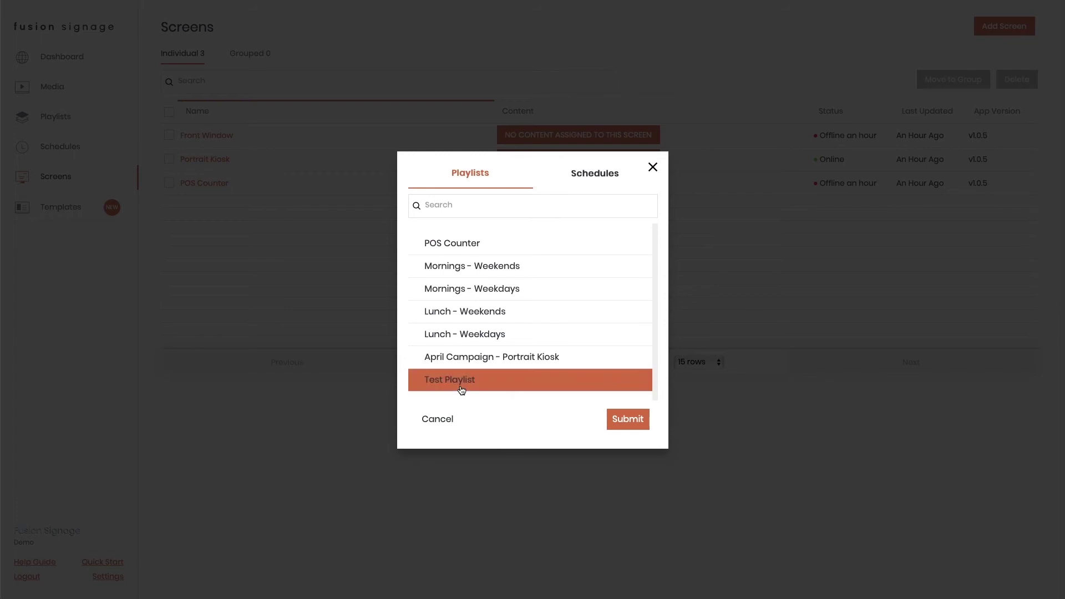
{"action": "left_click", "coordinate": [595, 177]}
{"action": "left_click", "coordinate": [470, 310]}
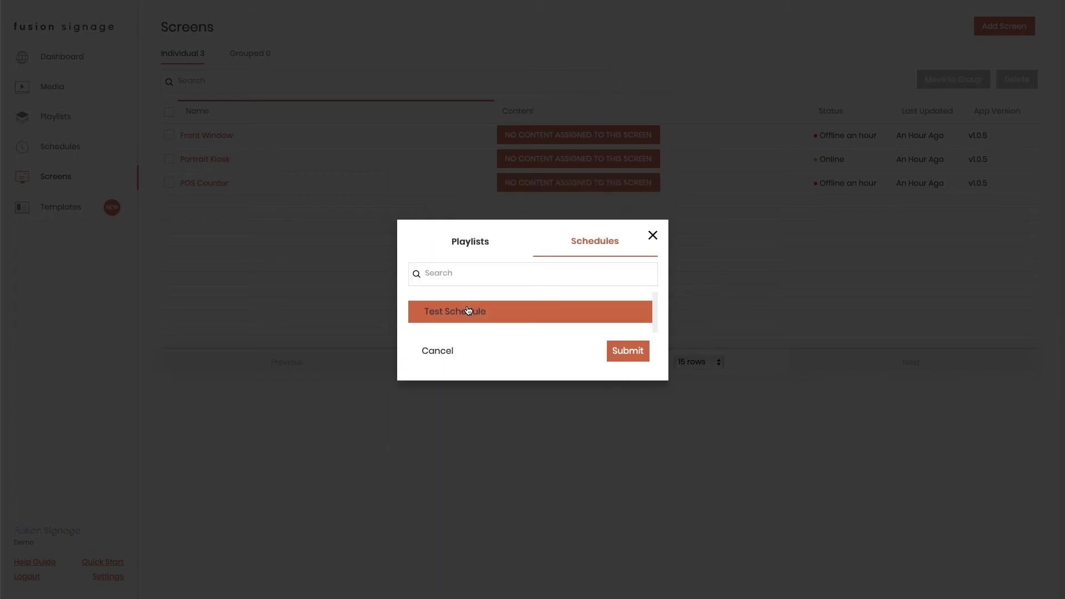
{"action": "left_click", "coordinate": [615, 355]}
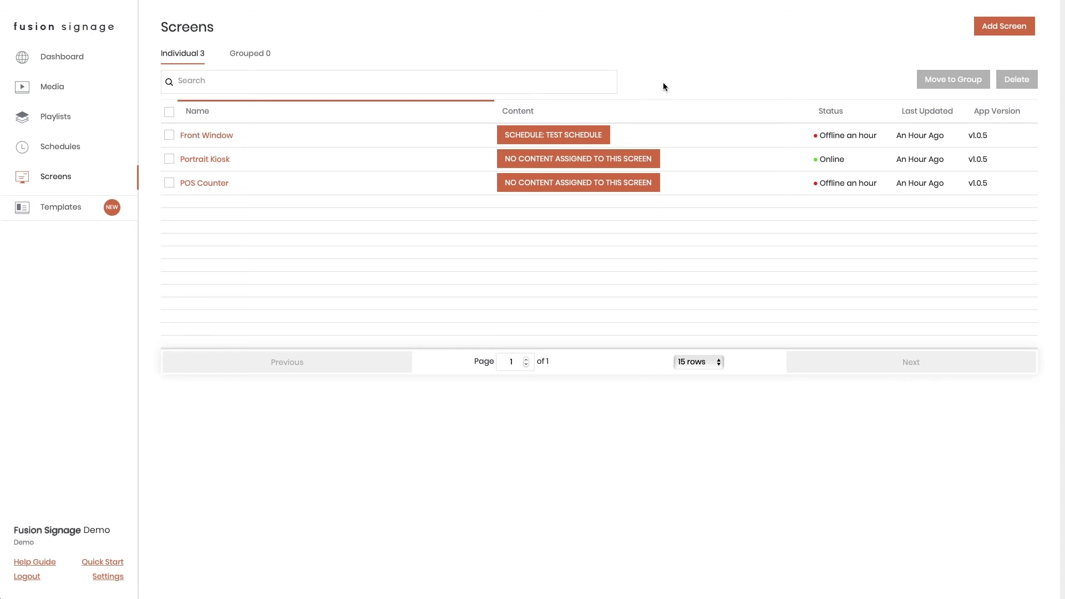
- Create a screen group folder named 'New Group', leaving it without assigned content
{"action": "left_click", "coordinate": [255, 56]}
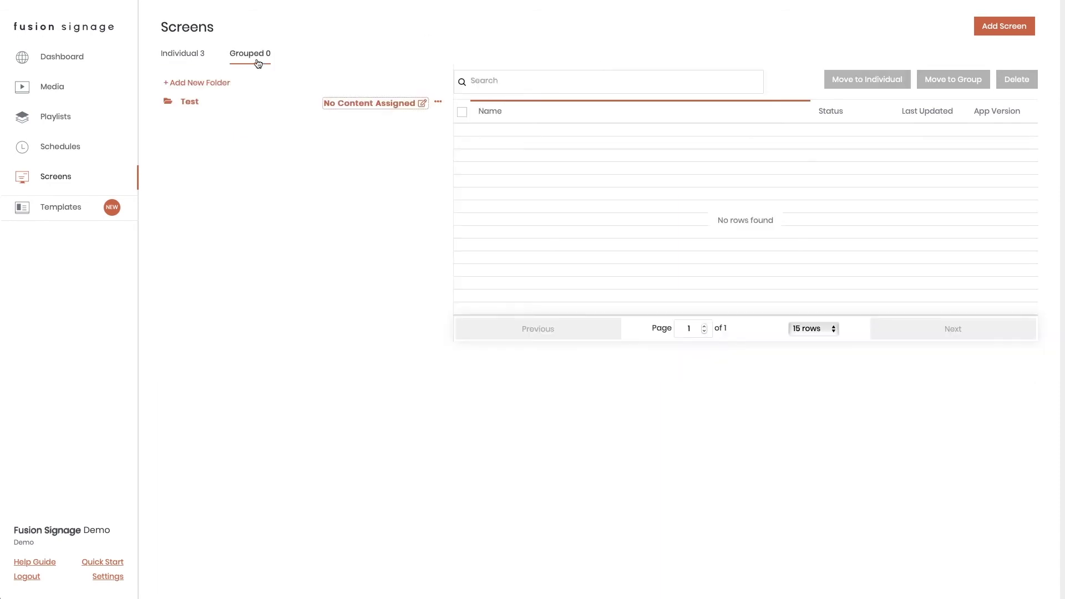
{"action": "left_click", "coordinate": [198, 83]}
{"action": "type", "text": "oup"}
{"action": "key", "text": "Return"}
{"action": "left_click", "coordinate": [385, 120]}
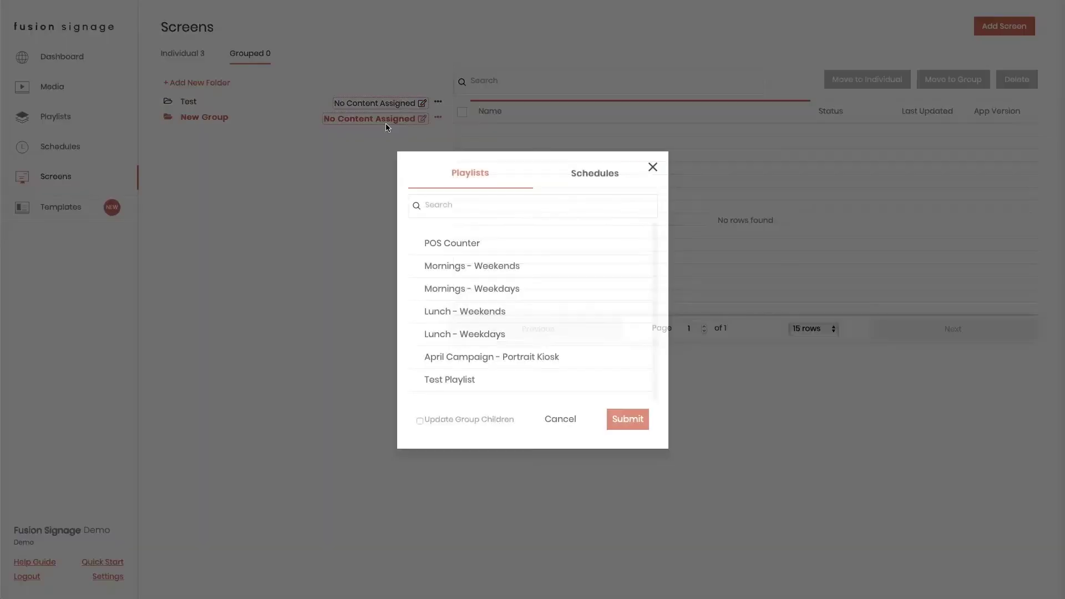
{"action": "left_click", "coordinate": [653, 168]}
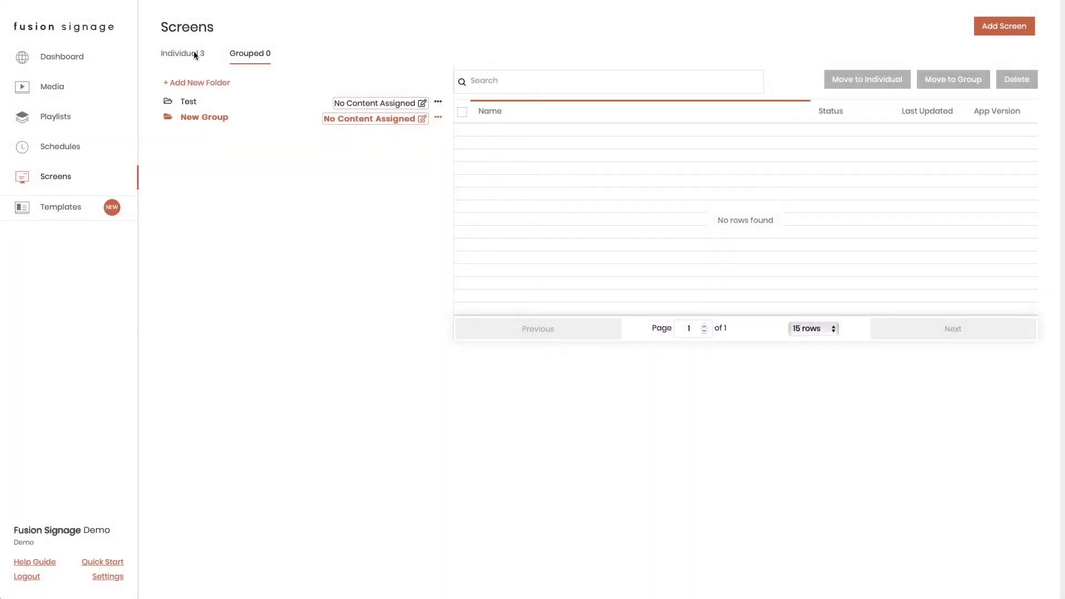
- Start moving Front Window into New Group but cancel, then open the template gallery
{"action": "left_click", "coordinate": [195, 55]}
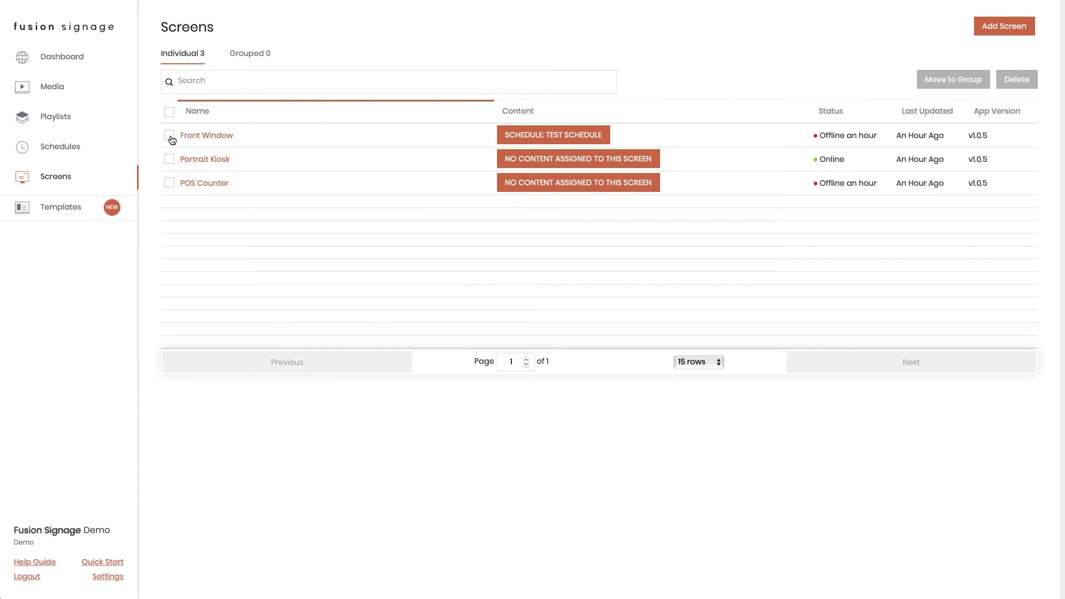
{"action": "left_click", "coordinate": [173, 136]}
{"action": "left_click", "coordinate": [941, 81]}
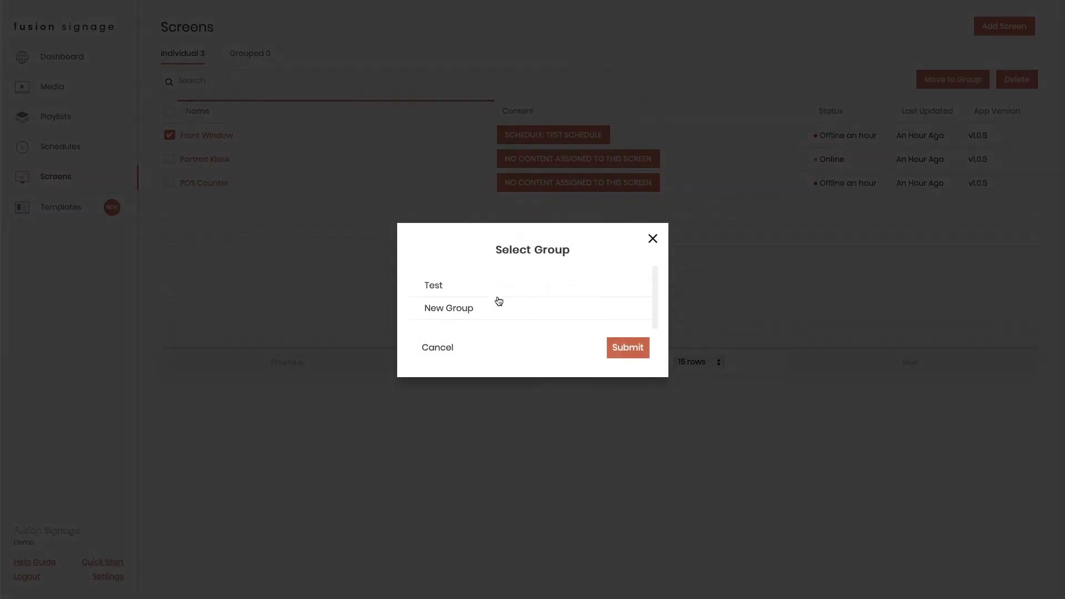
{"action": "left_click", "coordinate": [459, 309]}
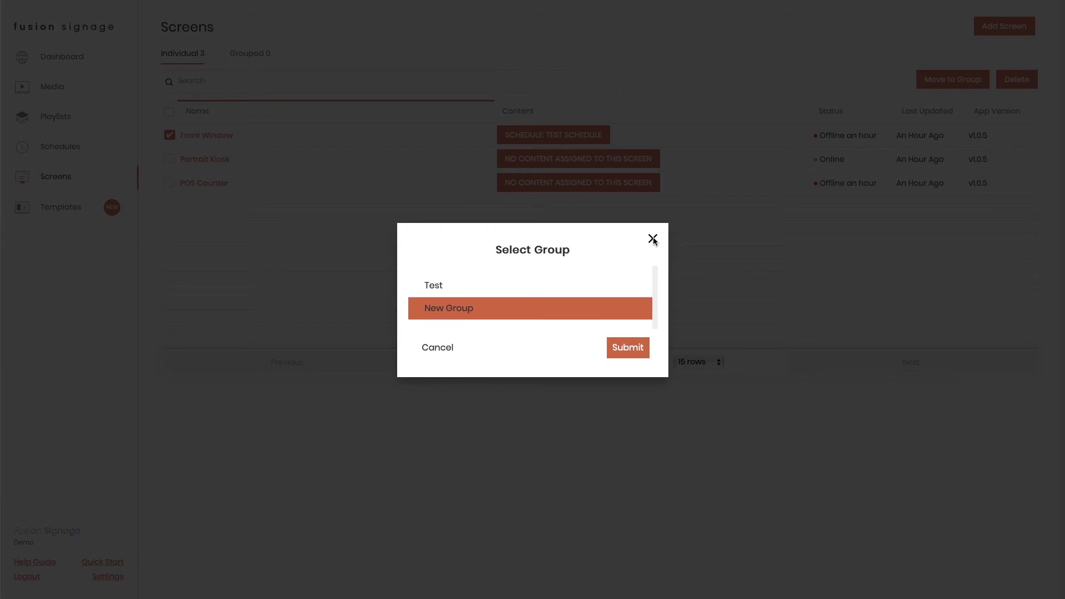
{"action": "left_click", "coordinate": [652, 238]}
{"action": "left_click", "coordinate": [170, 135]}
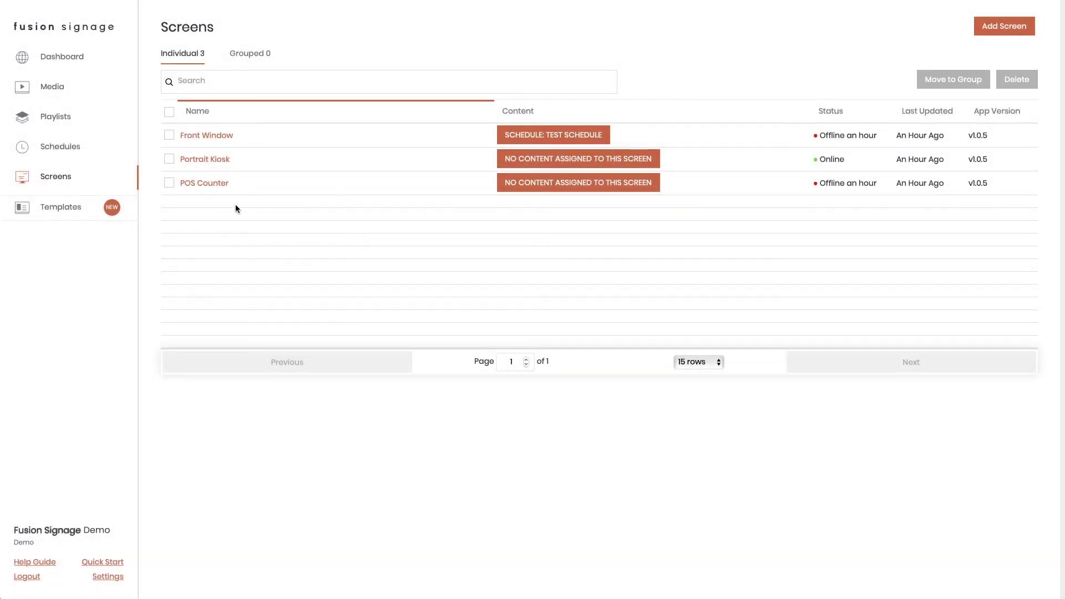
{"action": "left_click", "coordinate": [70, 209]}
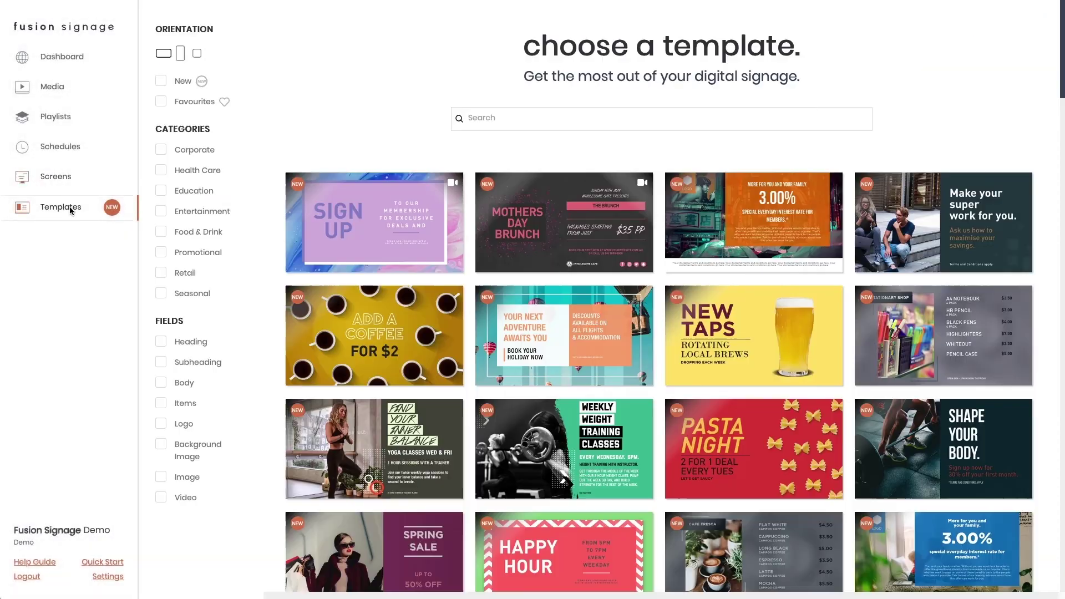
{"action": "scroll", "coordinate": [446, 230], "scroll_direction": "down", "scroll_amount": 20}
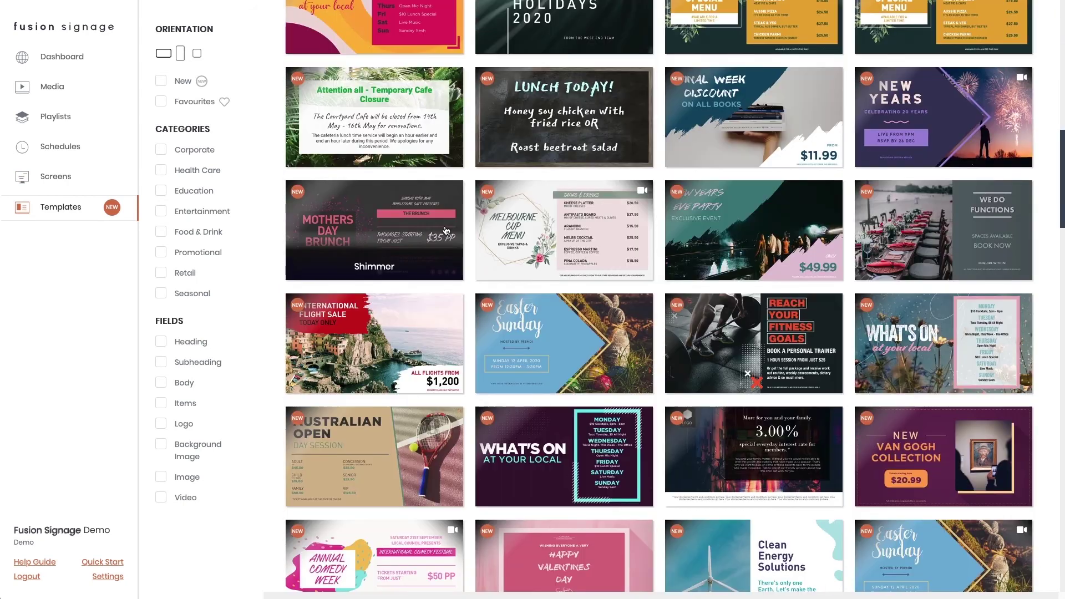
{"action": "scroll", "coordinate": [446, 230], "scroll_direction": "up", "scroll_amount": 20}
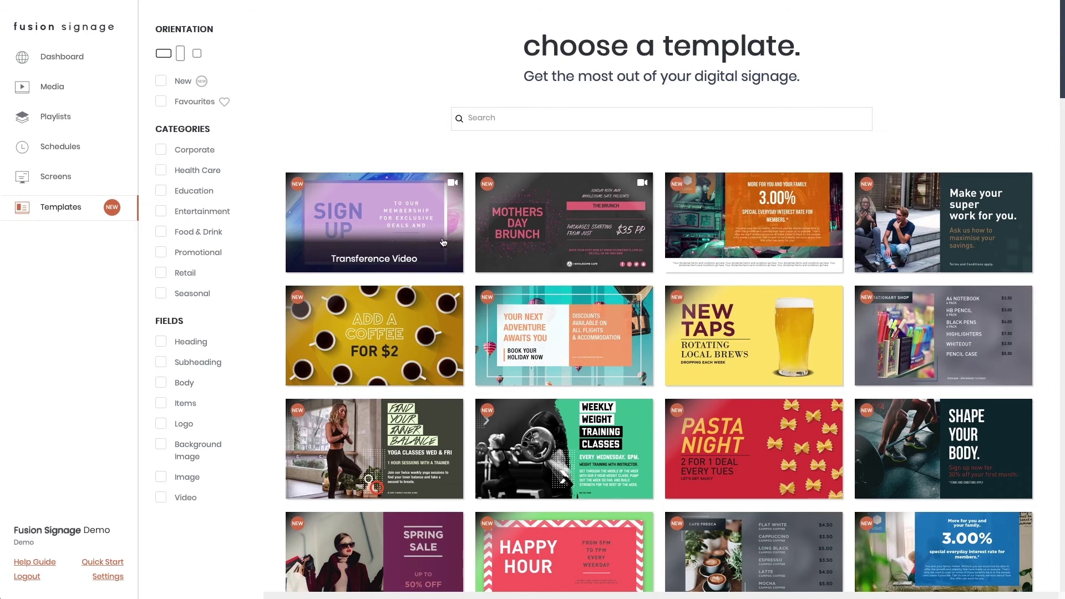
{"action": "left_click", "coordinate": [409, 434]}
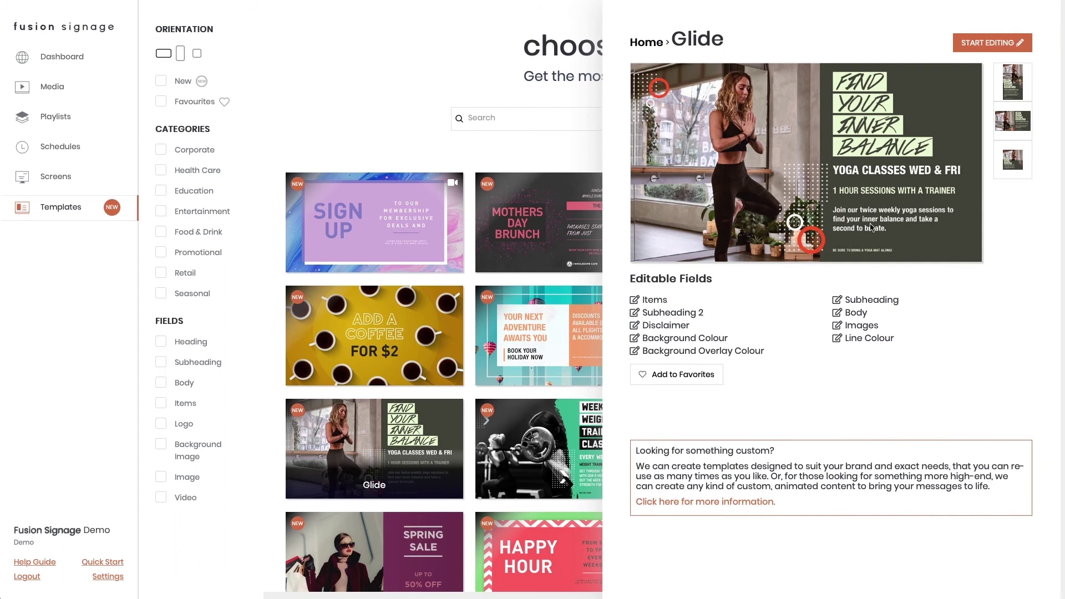
- Retype the Glide heading as FREE CLASSES EACH WEEK and change BALANCE to YOU
{"action": "left_click", "coordinate": [975, 43]}
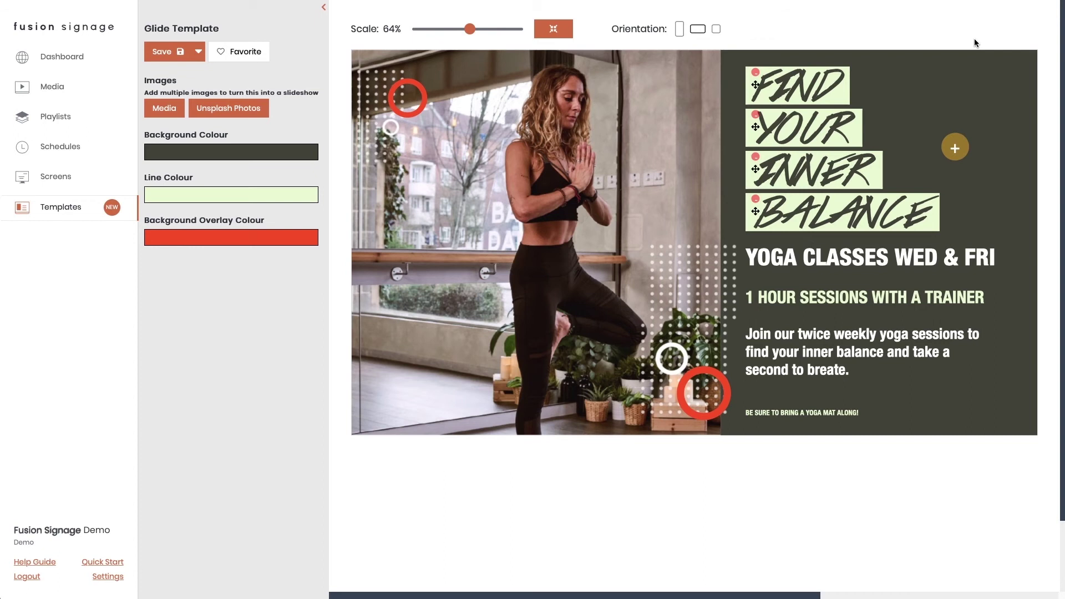
{"action": "left_click", "coordinate": [678, 32]}
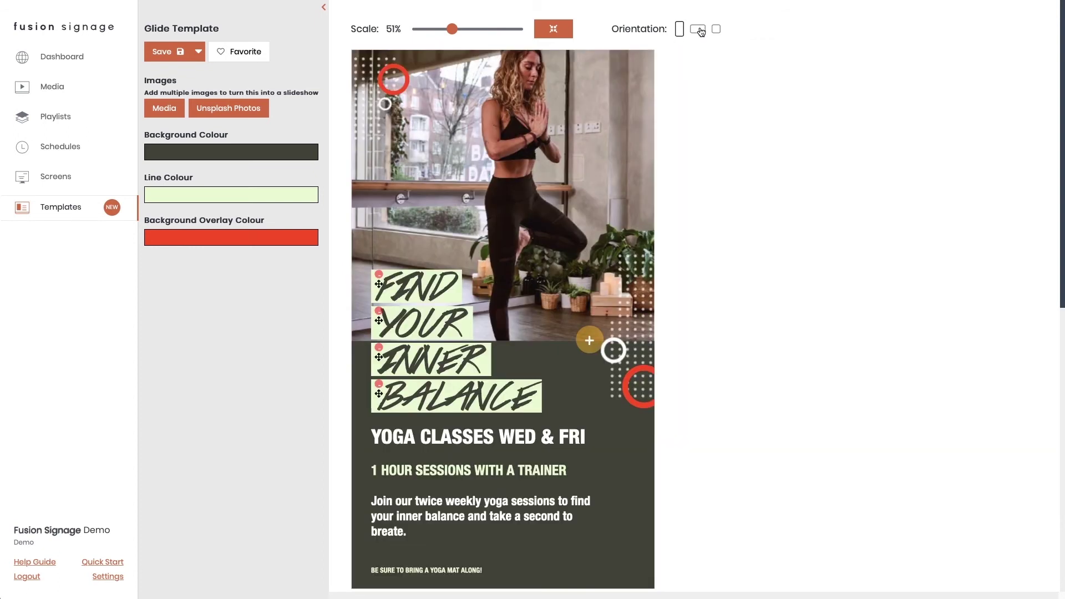
{"action": "left_click", "coordinate": [698, 28]}
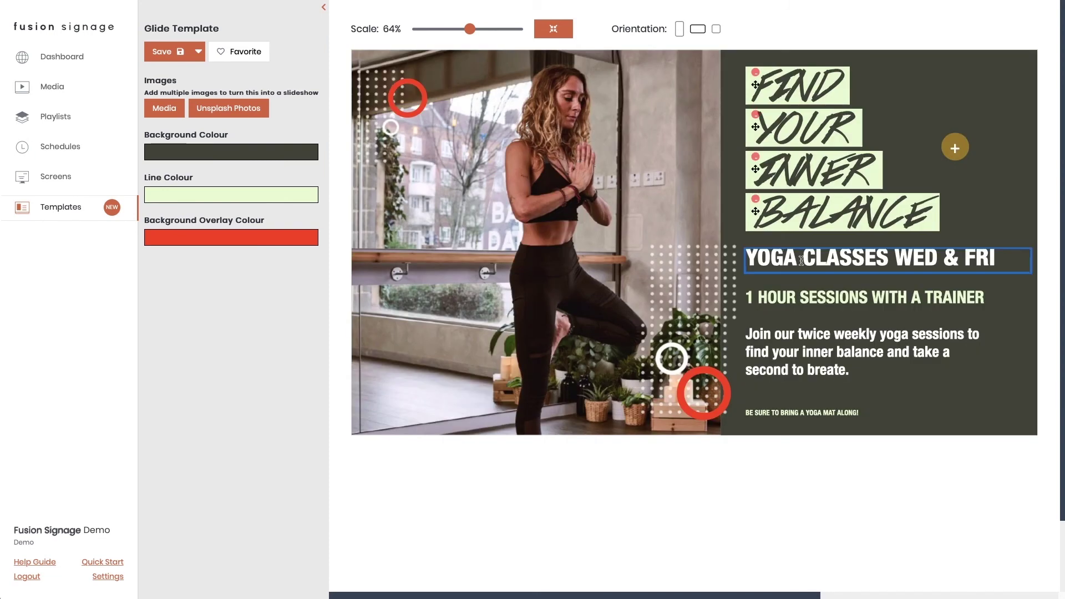
{"action": "triple_click", "coordinate": [801, 261]}
{"action": "type", "text": "FREE CLASSES"}
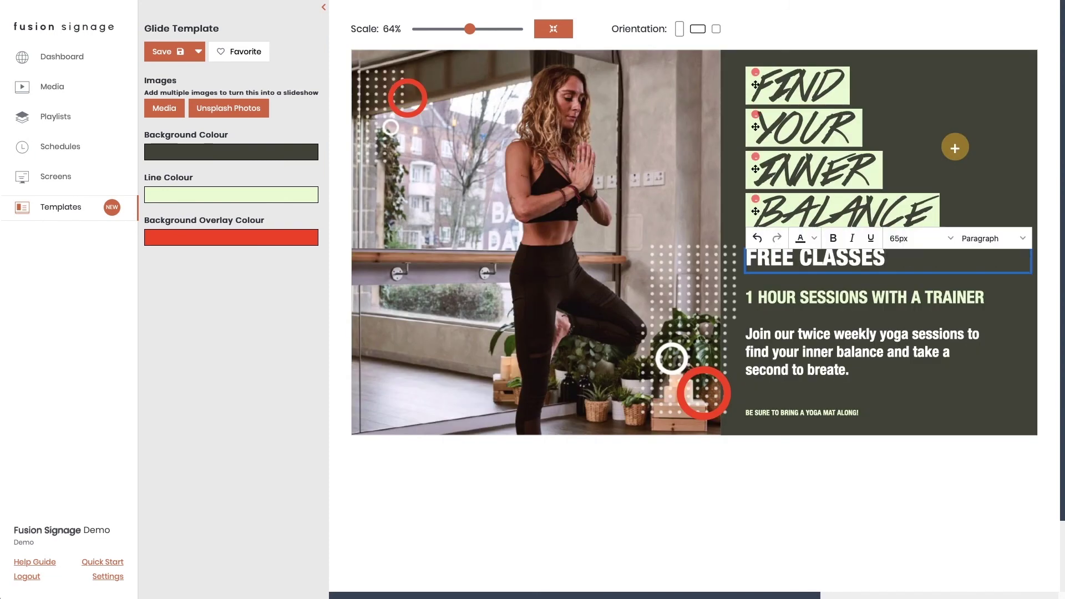
{"action": "type", "text": " EACH WEEK"}
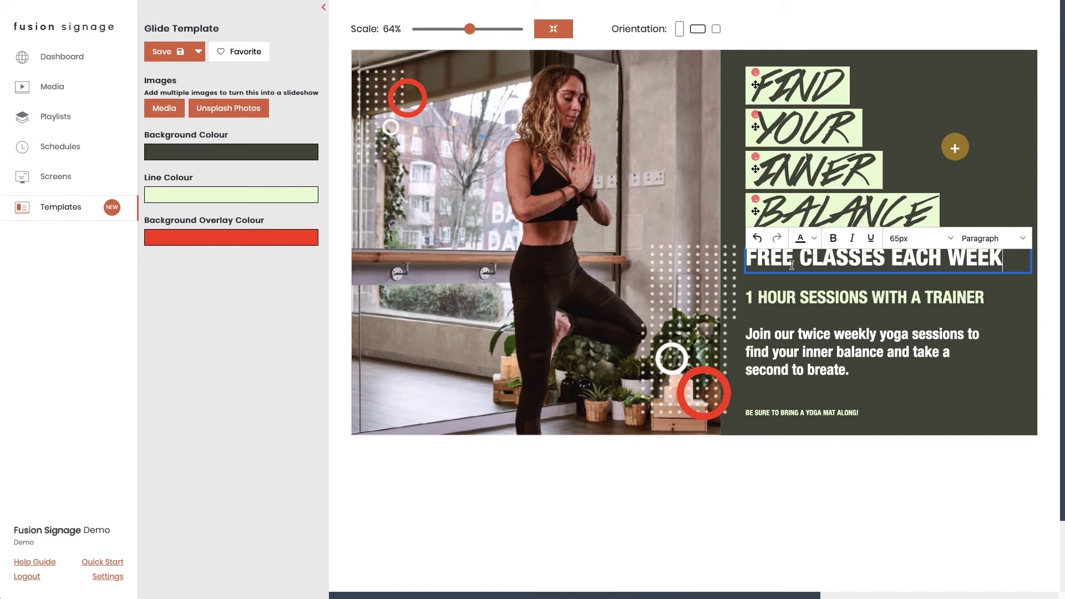
{"action": "double_click", "coordinate": [863, 218]}
{"action": "type", "text": "YOU"}
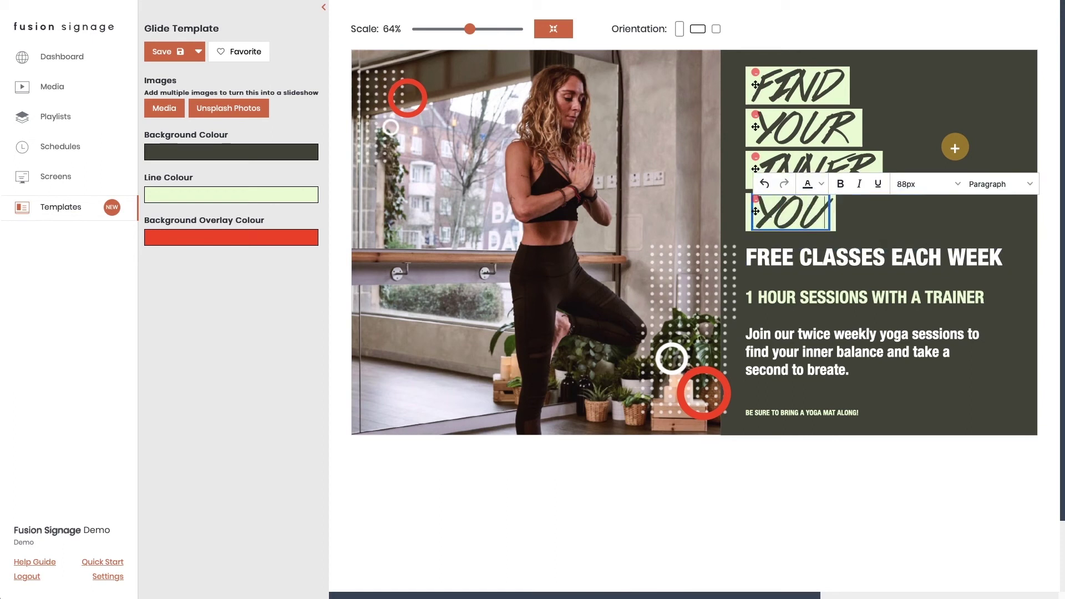
- Replace the template photo with an Unsplash image found by searching YOGA
{"action": "left_click", "coordinate": [521, 188]}
{"action": "left_click", "coordinate": [487, 205]}
{"action": "double_click", "coordinate": [634, 322]}
{"action": "type", "text": "YOGA"}
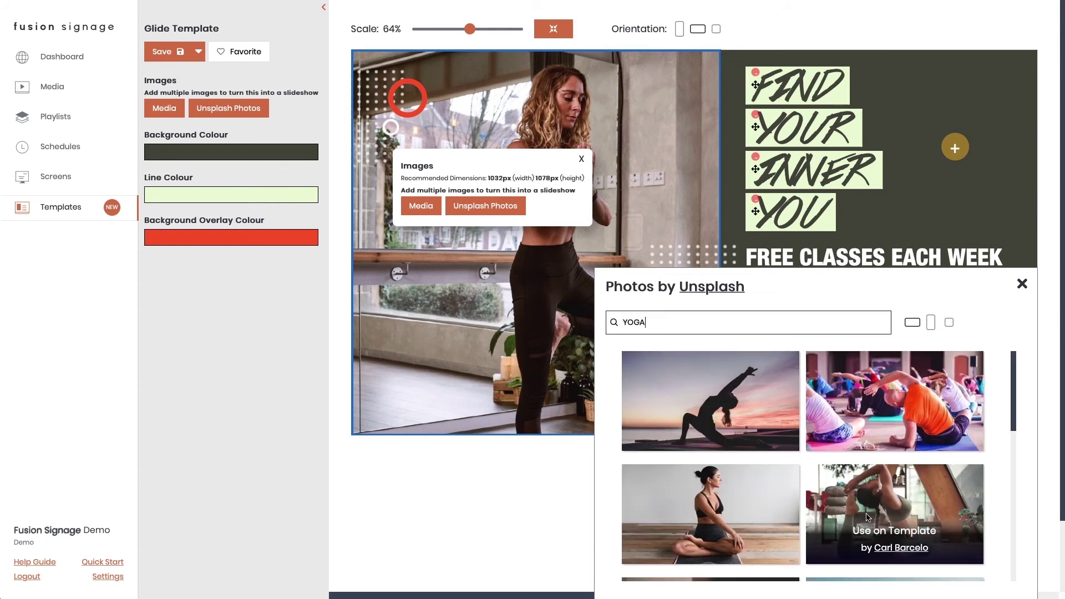
{"action": "left_click", "coordinate": [879, 531]}
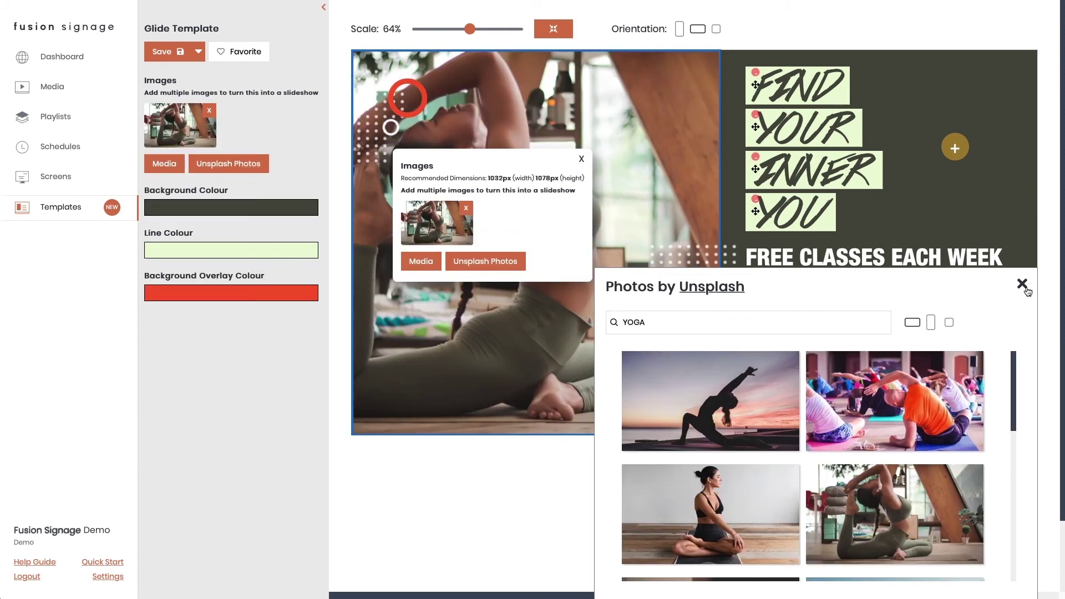
{"action": "left_click", "coordinate": [1022, 283]}
{"action": "left_click", "coordinate": [581, 159]}
- Set the template background to the olive colour #62644C
{"action": "left_click", "coordinate": [171, 215]}
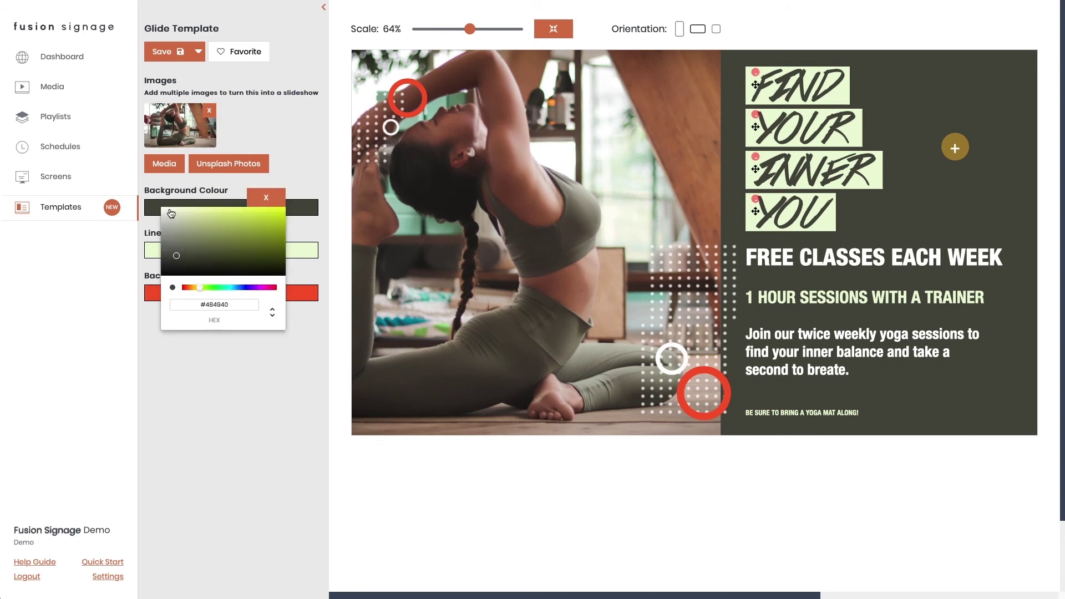
{"action": "left_click", "coordinate": [191, 246]}
{"action": "left_click_drag", "start_coordinate": [191, 246], "coordinate": [191, 249]}
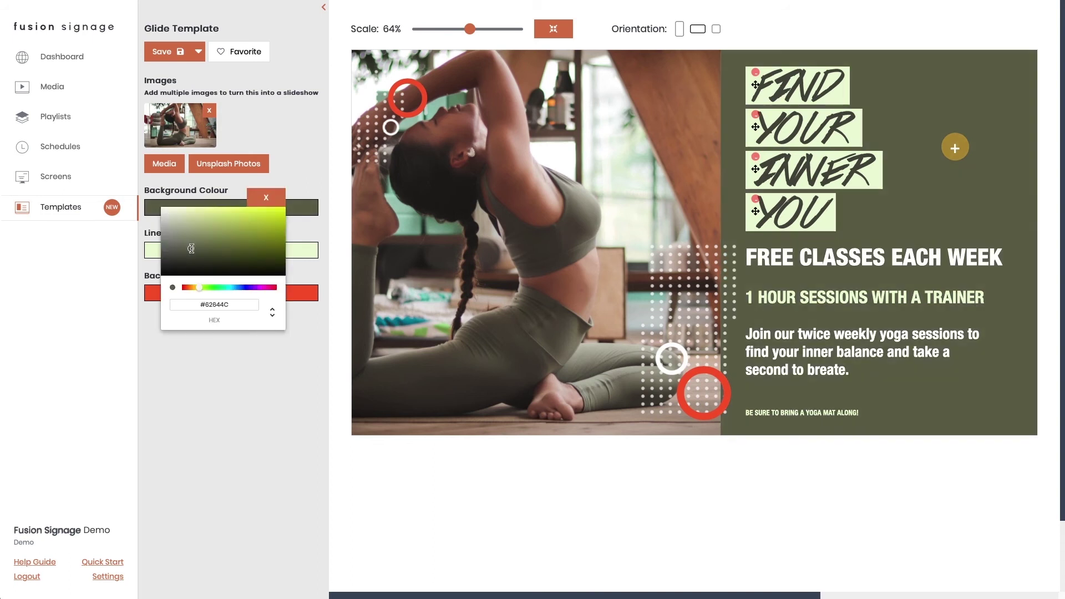
{"action": "left_click", "coordinate": [270, 376]}
- Save the Glide design and change the Transference Video heading to 'yoga class'
{"action": "left_click", "coordinate": [166, 51]}
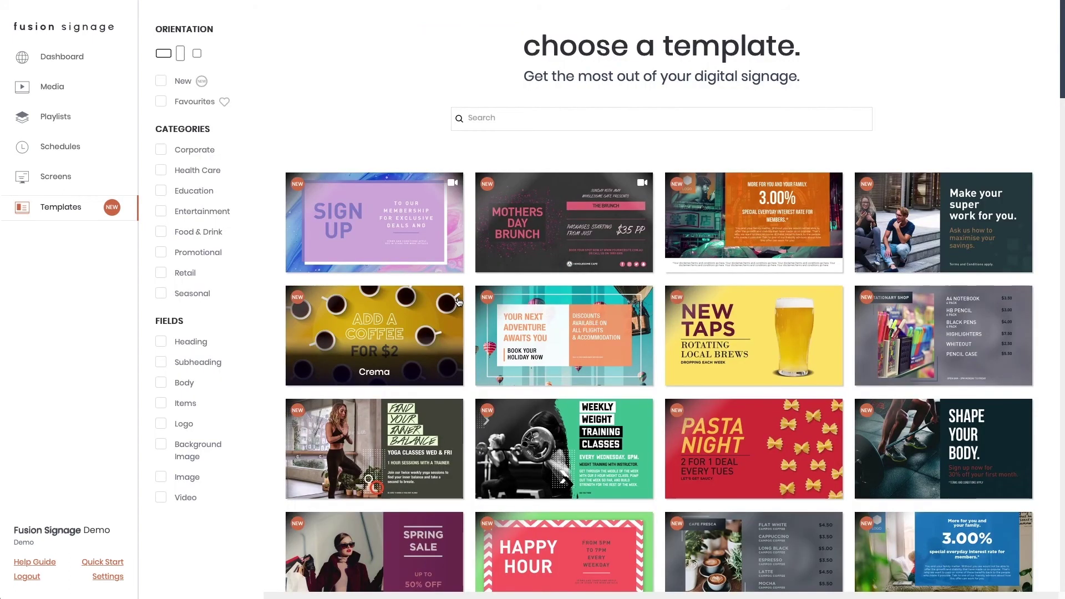
{"action": "left_click", "coordinate": [440, 234]}
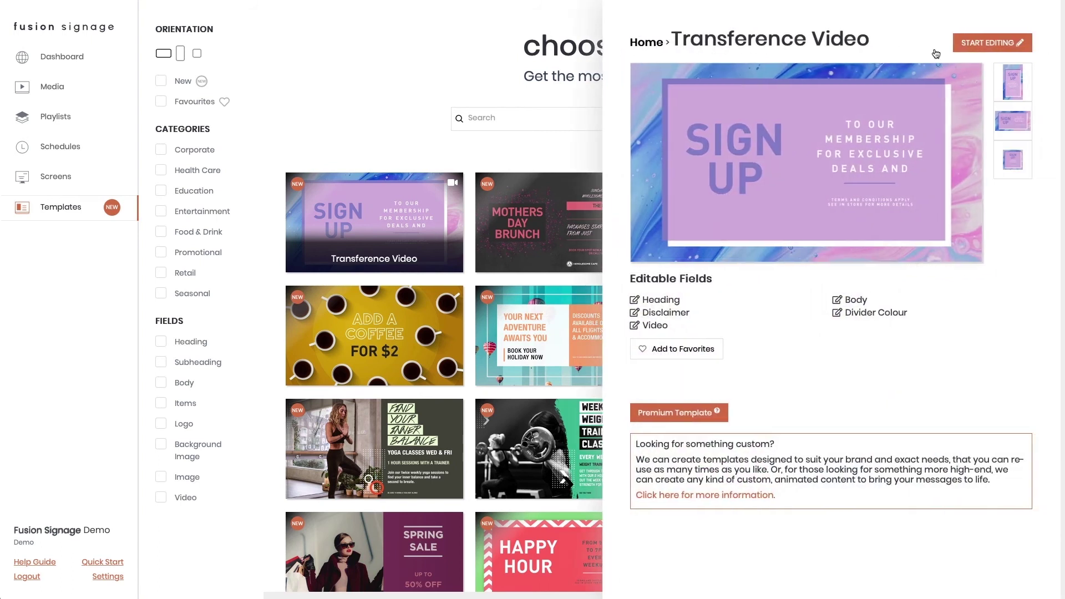
{"action": "left_click", "coordinate": [997, 42]}
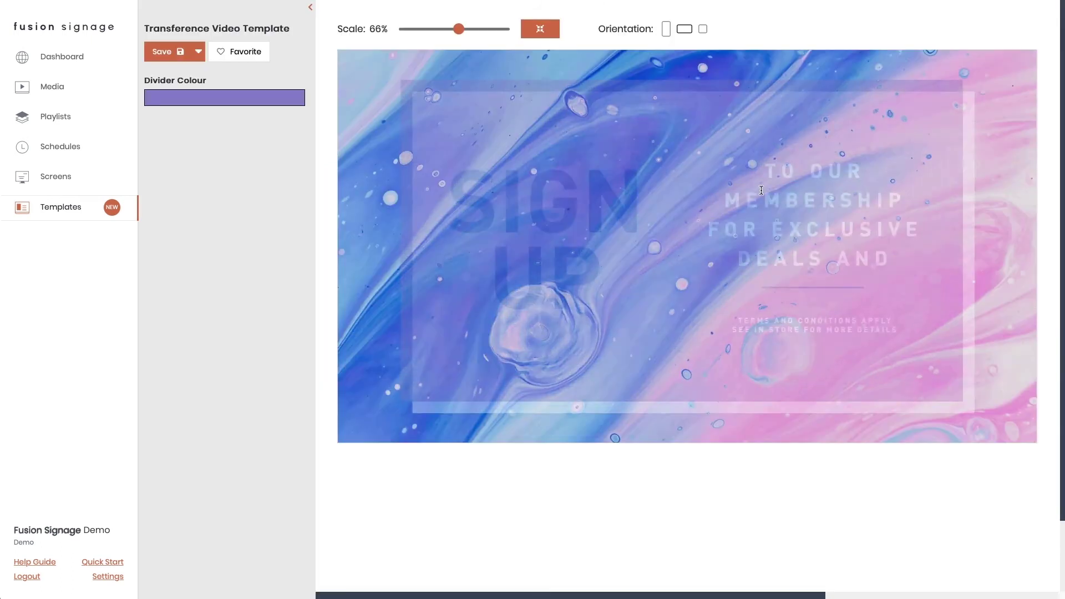
{"action": "double_click", "coordinate": [429, 183]}
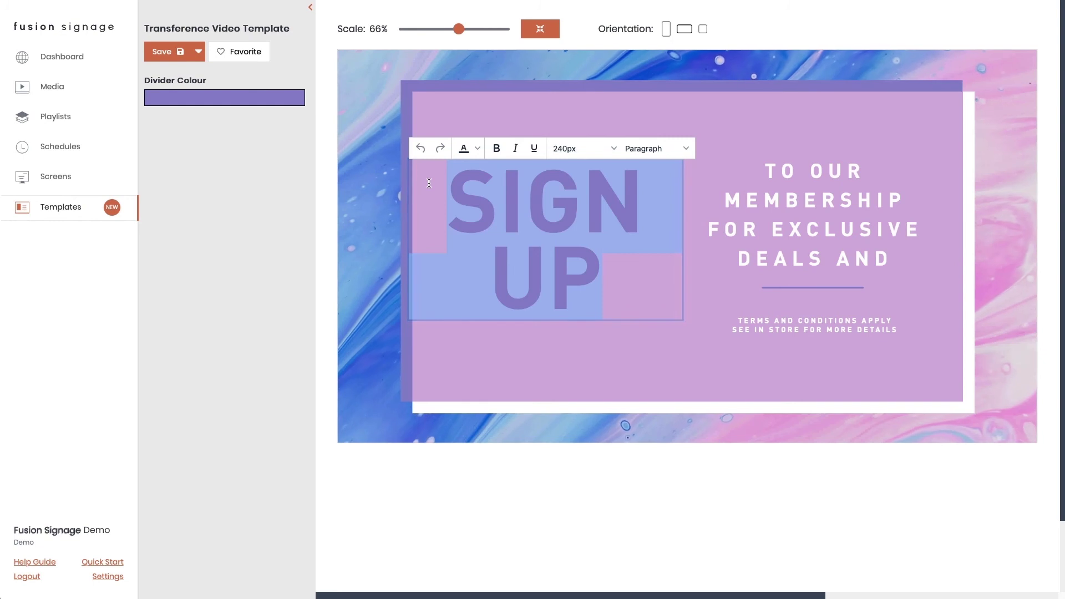
{"action": "type", "text": "yoga c"}
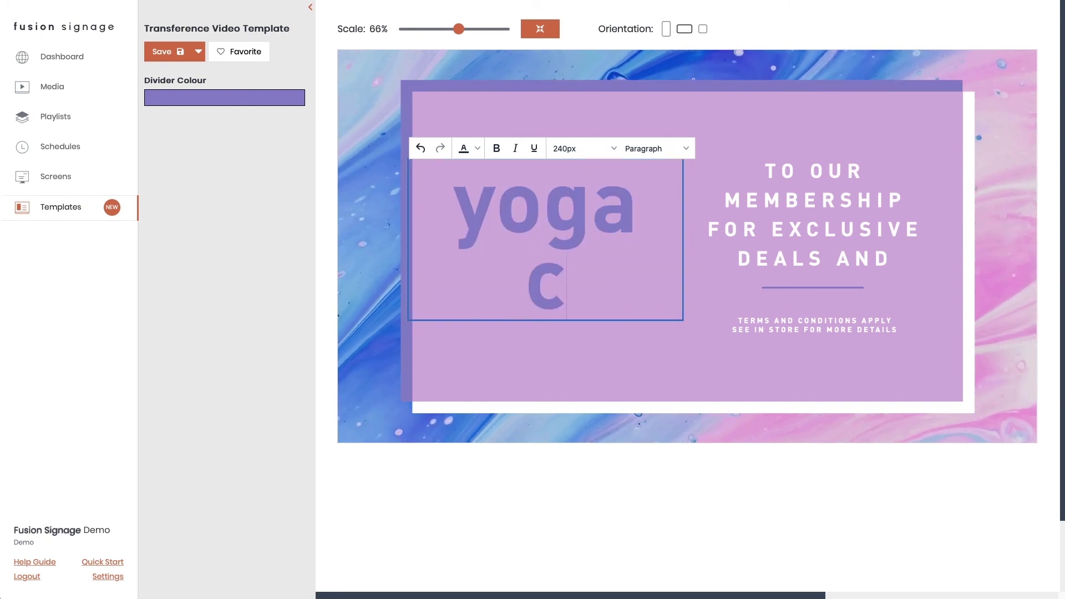
{"action": "type", "text": "lass"}
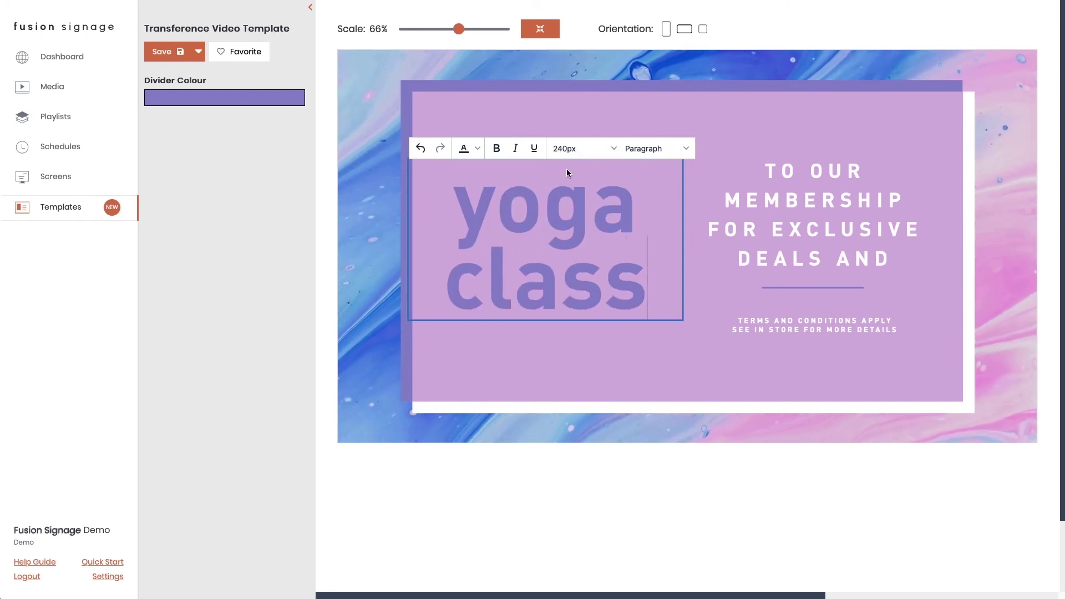
- Rewrite the side text as MEMBERS EACH FRIDAY and return to the template gallery
{"action": "left_click_drag", "start_coordinate": [725, 200], "coordinate": [891, 258]}
{"action": "type", "text": "MEMBERS"}
{"action": "key", "text": "Return"}
{"action": "type", "text": "EACH PROMOTIONS"}
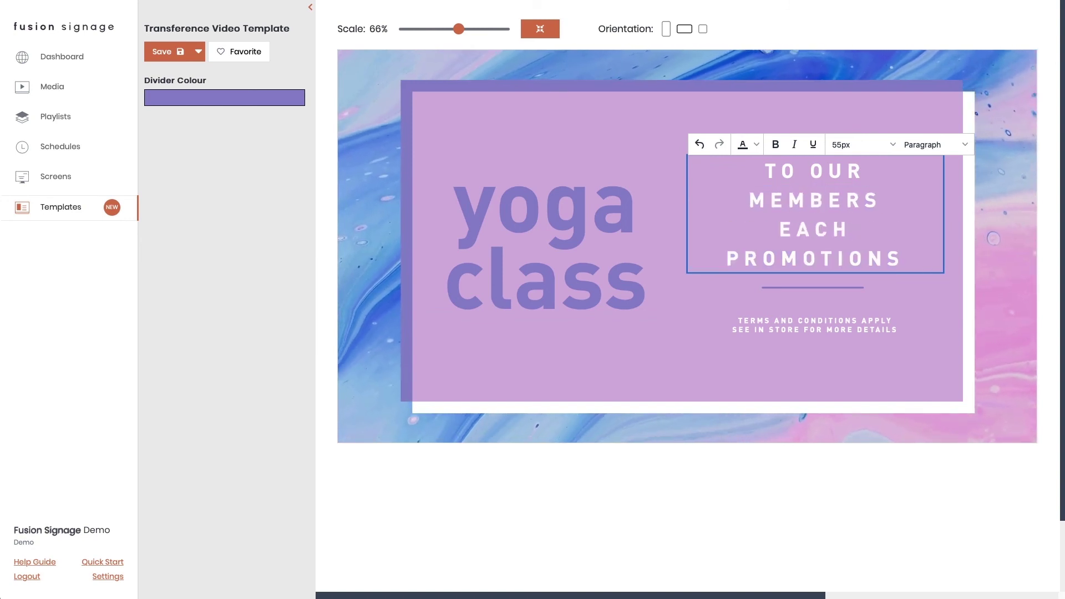
{"action": "key", "text": "shift+End"}
{"action": "type", "text": "FRIDAY"}
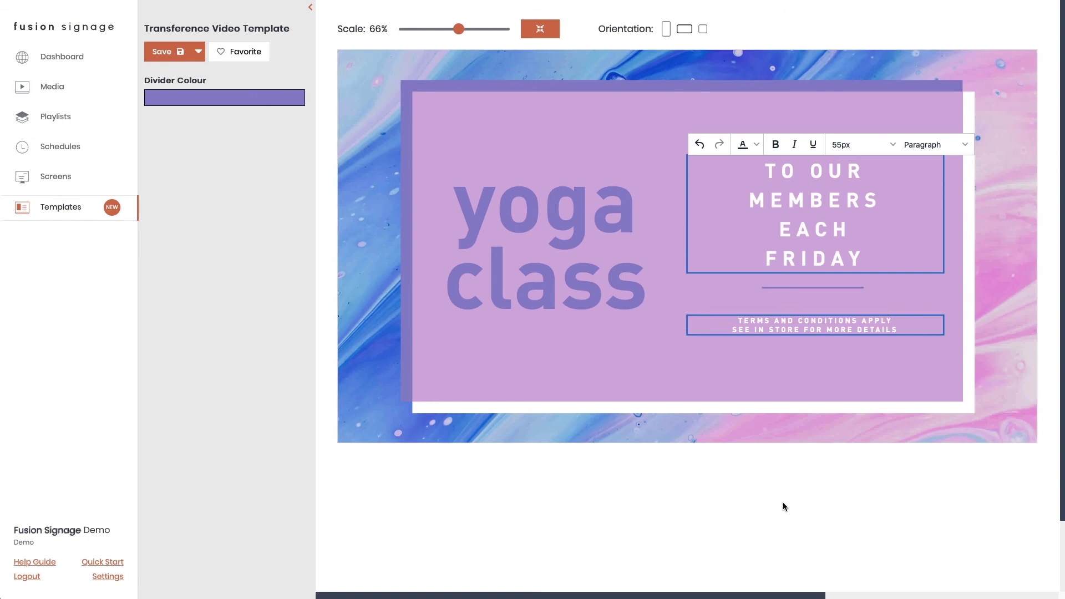
{"action": "left_click", "coordinate": [785, 507]}
{"action": "key", "text": "alt+Left"}
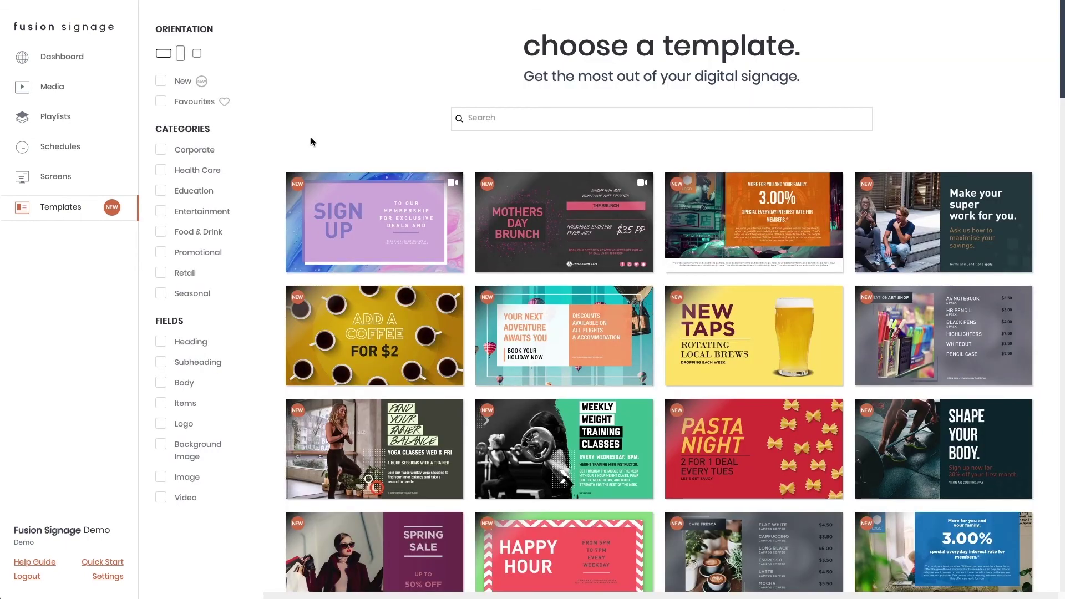
- Scroll down the template gallery and go to the account Settings page
{"action": "scroll", "coordinate": [312, 142], "scroll_direction": "down", "scroll_amount": 14}
{"action": "scroll", "coordinate": [312, 142], "scroll_direction": "down", "scroll_amount": 16}
{"action": "scroll", "coordinate": [312, 142], "scroll_direction": "down", "scroll_amount": 16}
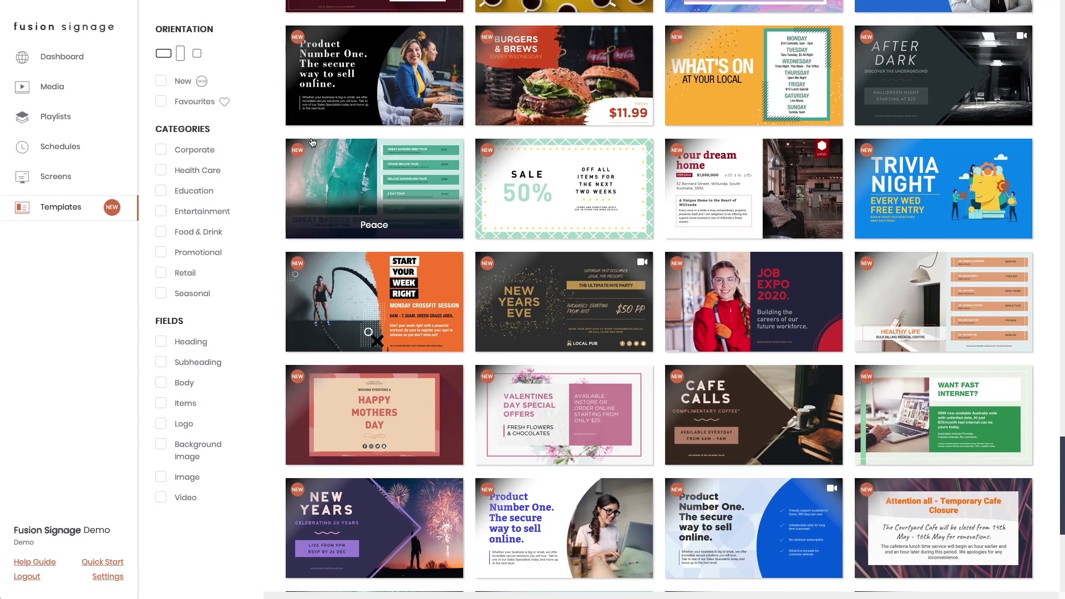
{"action": "scroll", "coordinate": [312, 143], "scroll_direction": "down", "scroll_amount": 6}
{"action": "left_click", "coordinate": [107, 577]}
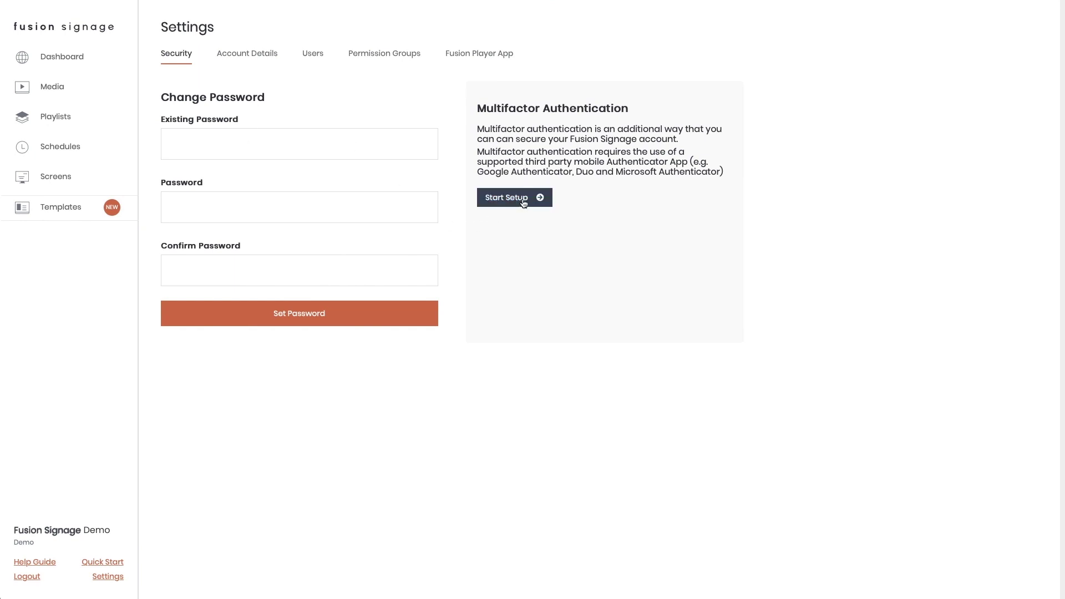
- Review the Account Details, Users, Fusion Player App and Permission Groups tabs, then return to the Dashboard
{"action": "left_click", "coordinate": [254, 54]}
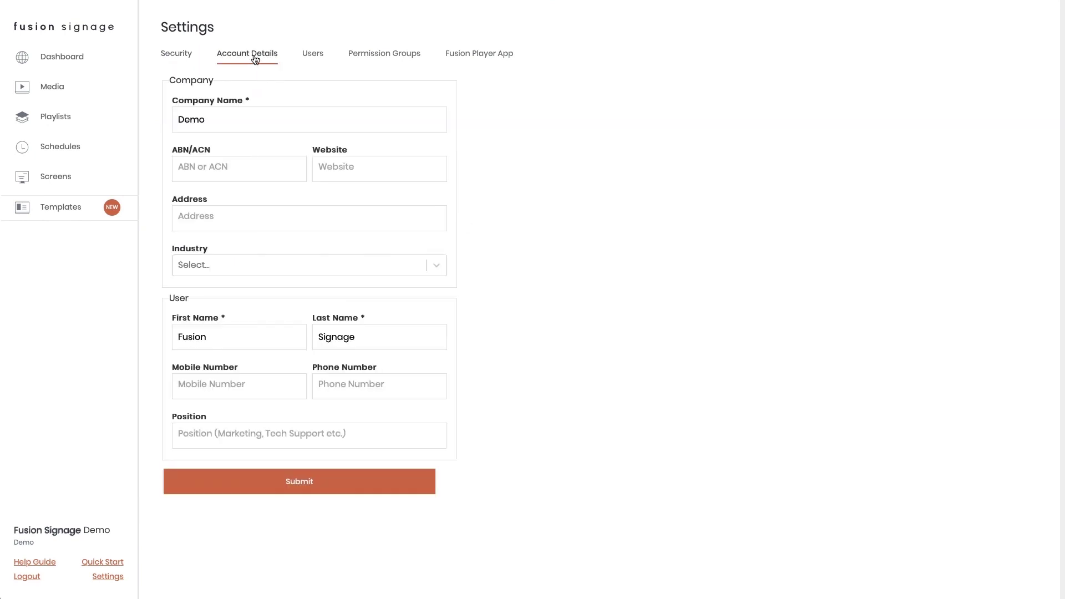
{"action": "left_click", "coordinate": [315, 54]}
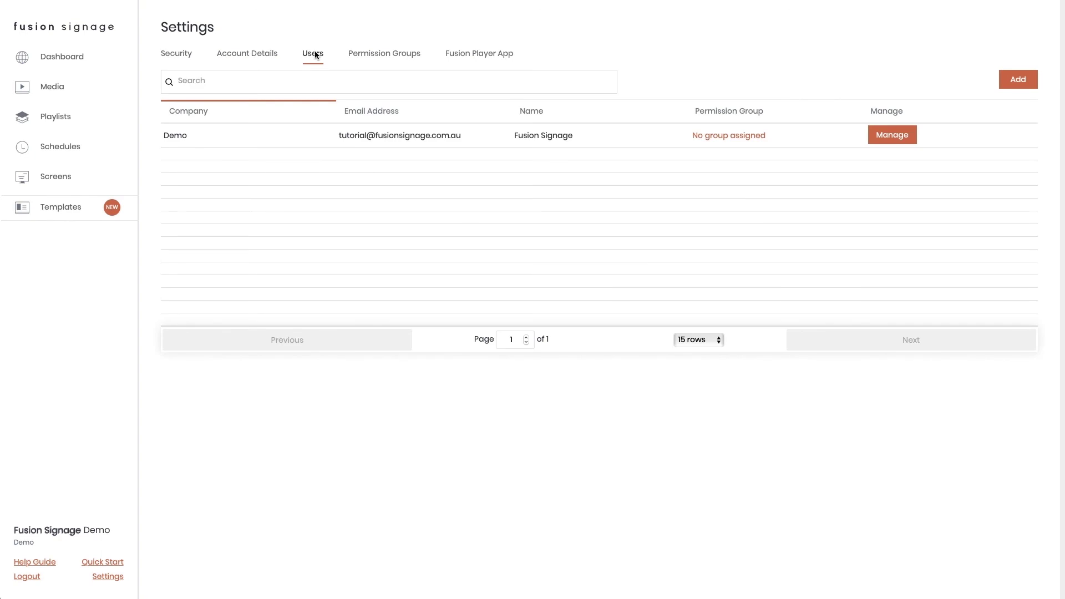
{"action": "left_click", "coordinate": [456, 59]}
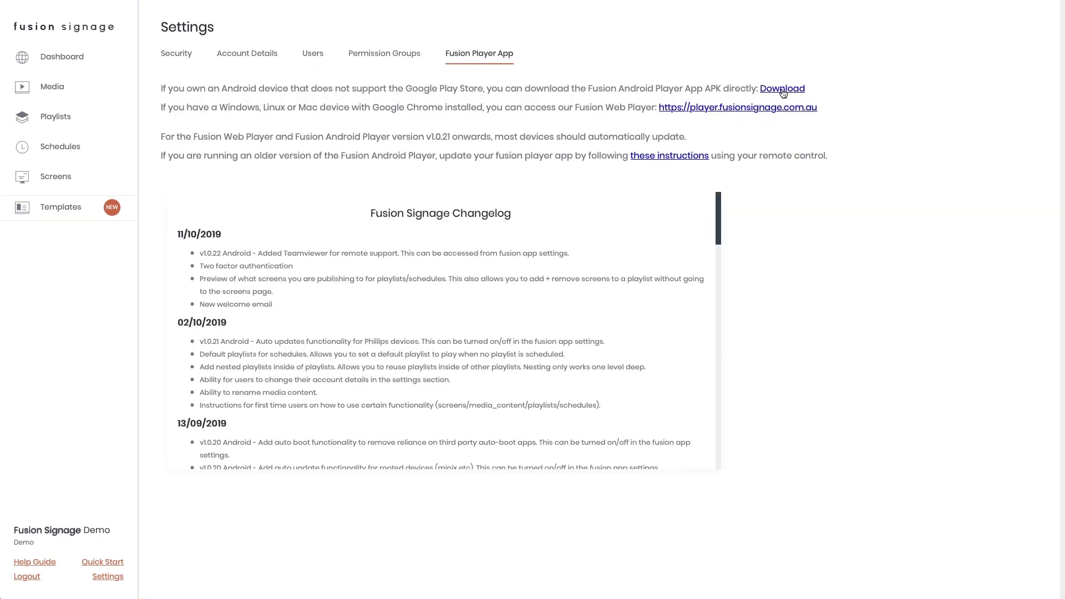
{"action": "left_click", "coordinate": [387, 57]}
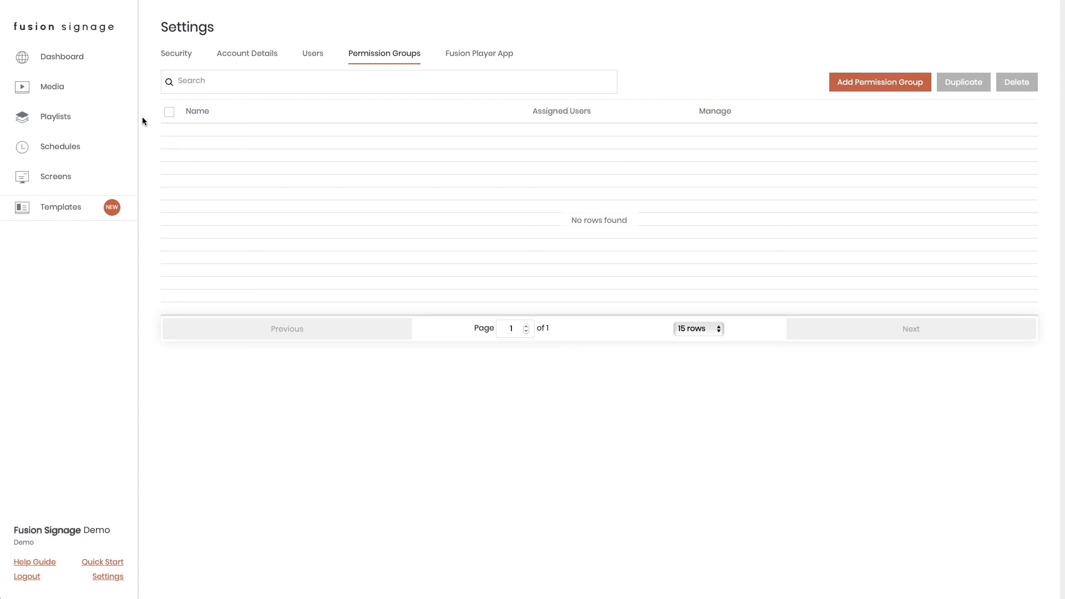
{"action": "left_click", "coordinate": [64, 58]}
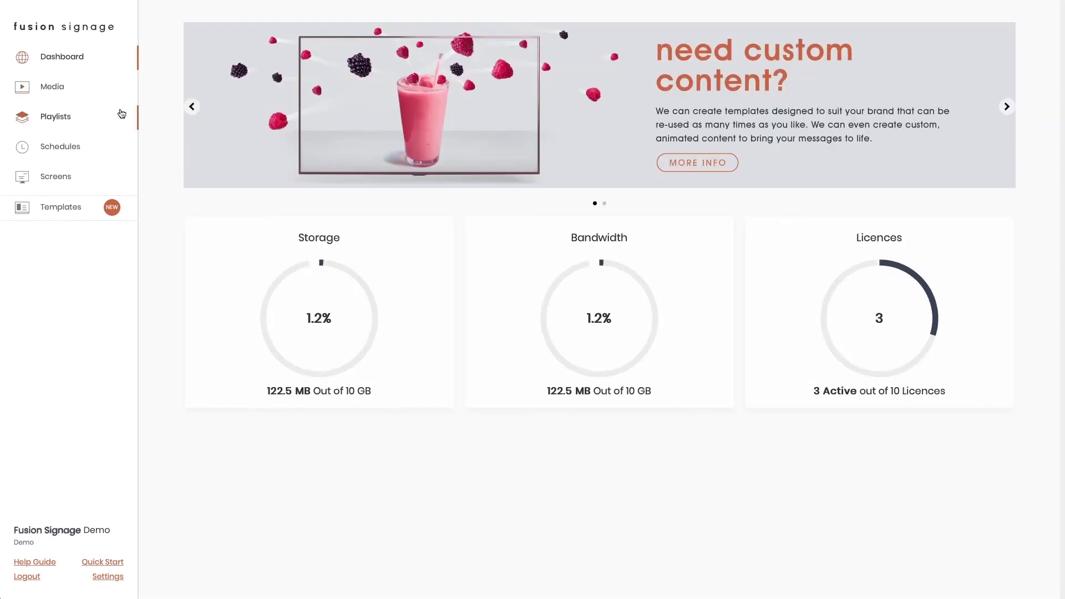